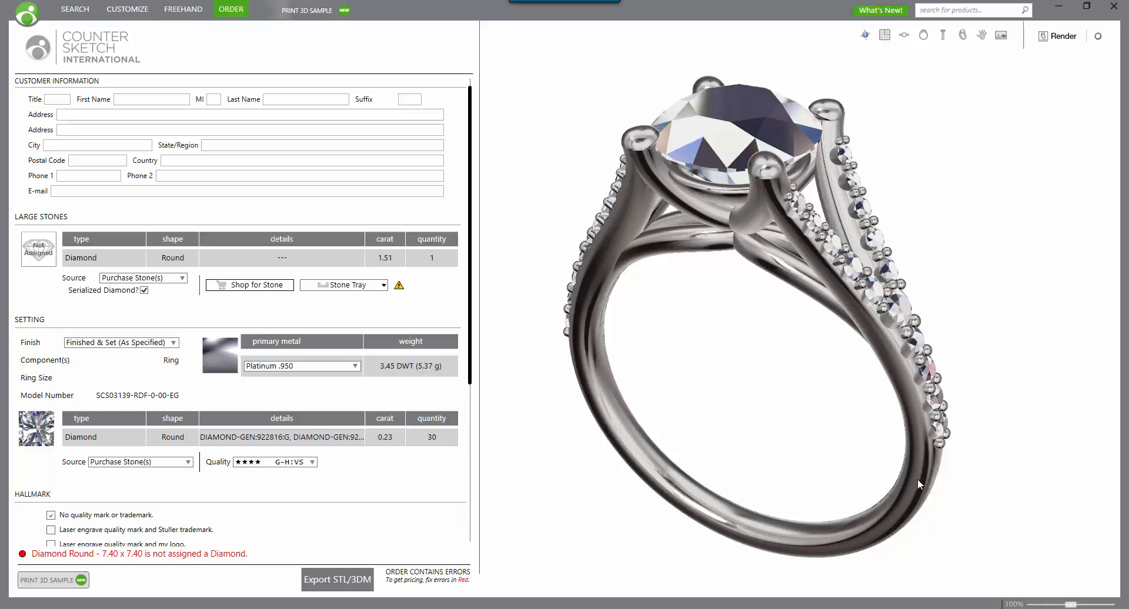
Open the STL/3DM export options for the ring and inspect its prongs and accent stones up close
{"action": "left_click_drag", "start_coordinate": [920, 485], "coordinate": [959, 465]}
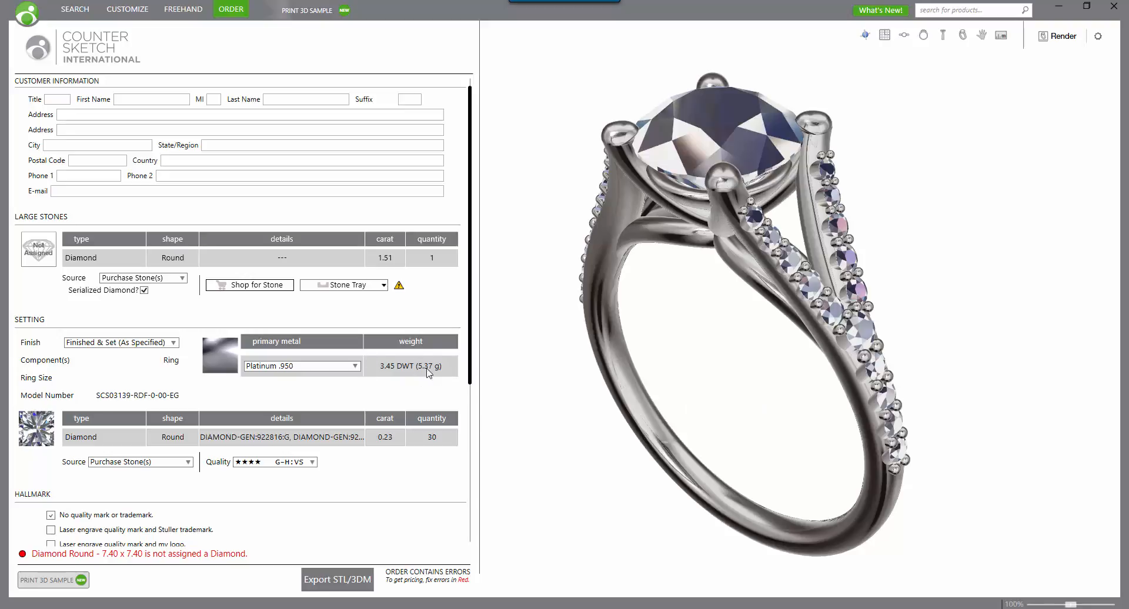
{"action": "left_click", "coordinate": [335, 583]}
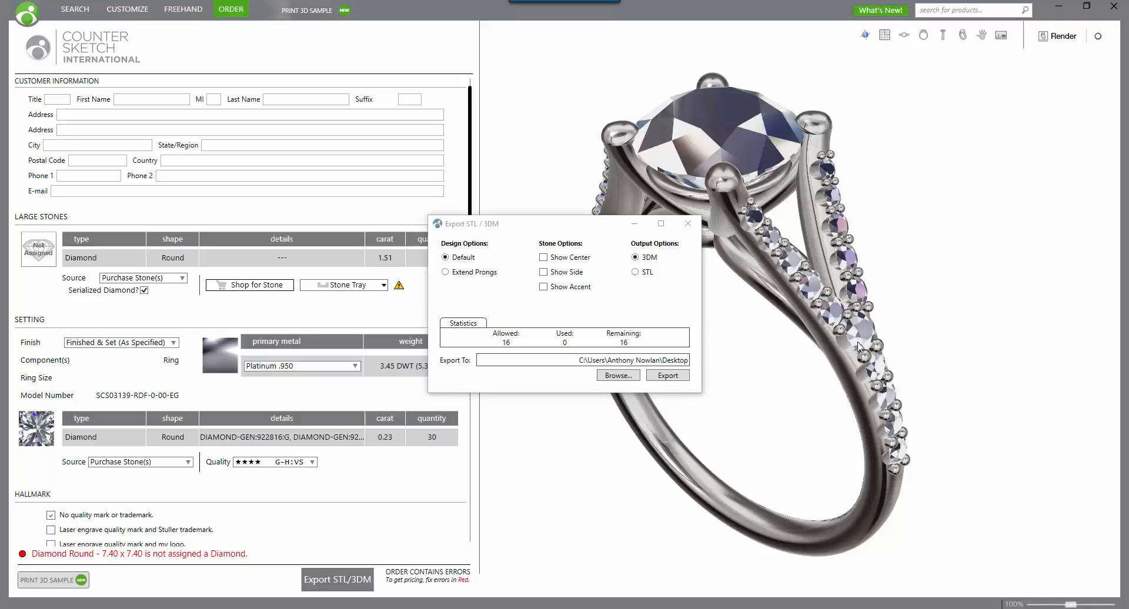
{"action": "left_click_drag", "start_coordinate": [928, 452], "coordinate": [942, 396]}
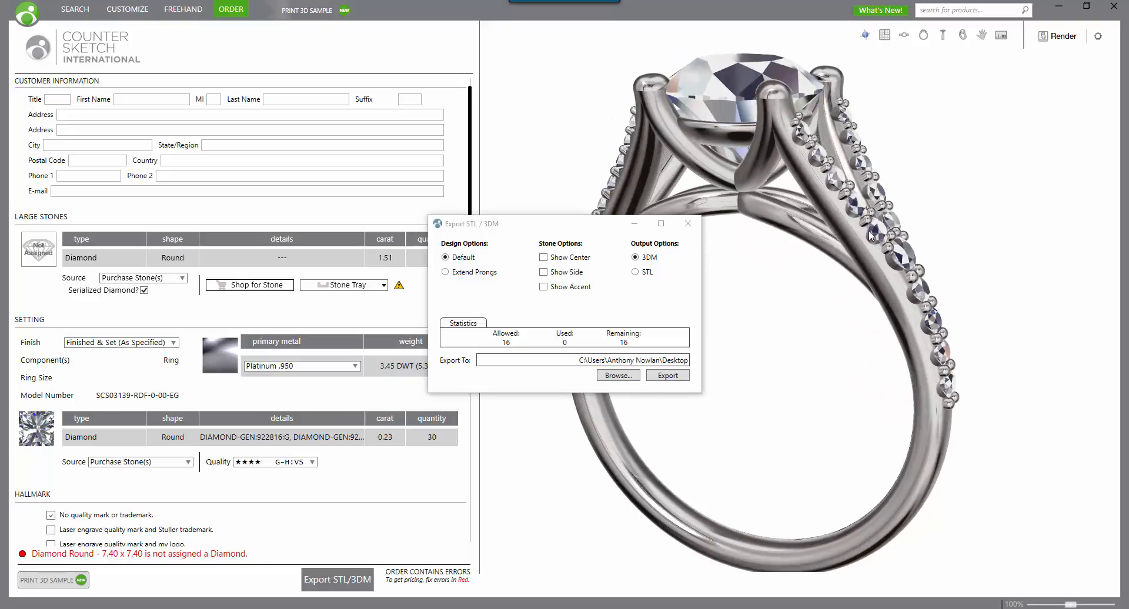
{"action": "scroll", "coordinate": [851, 194], "scroll_direction": "up", "scroll_amount": 5}
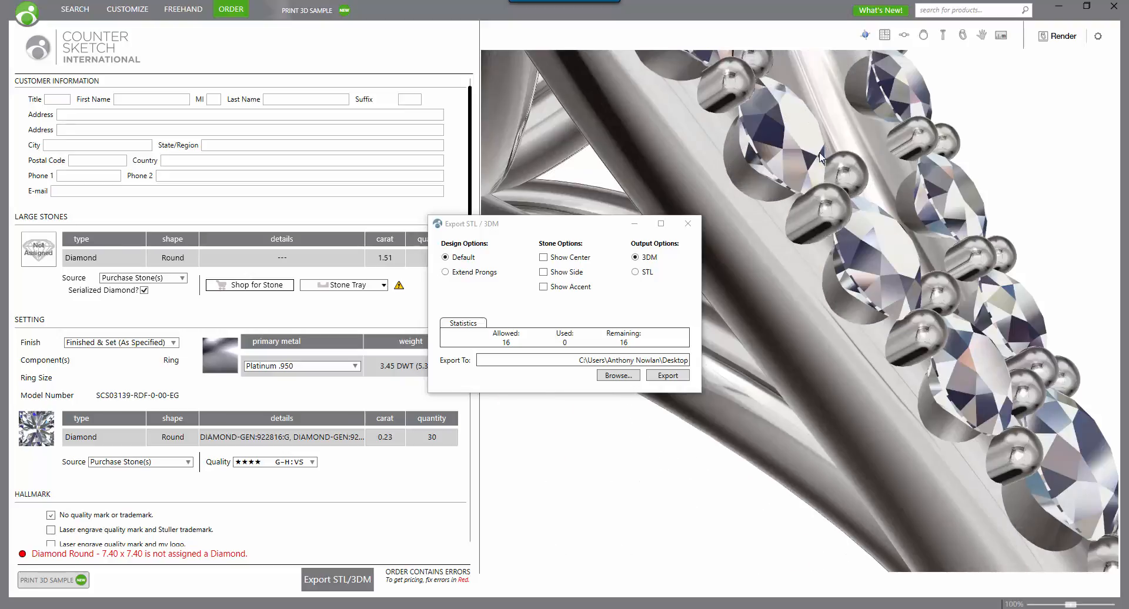
{"action": "scroll", "coordinate": [832, 164], "scroll_direction": "down", "scroll_amount": 5}
{"action": "left_click_drag", "start_coordinate": [998, 223], "coordinate": [930, 322]}
{"action": "scroll", "coordinate": [917, 347], "scroll_direction": "up", "scroll_amount": 3}
{"action": "left_click_drag", "start_coordinate": [894, 381], "coordinate": [917, 340]}
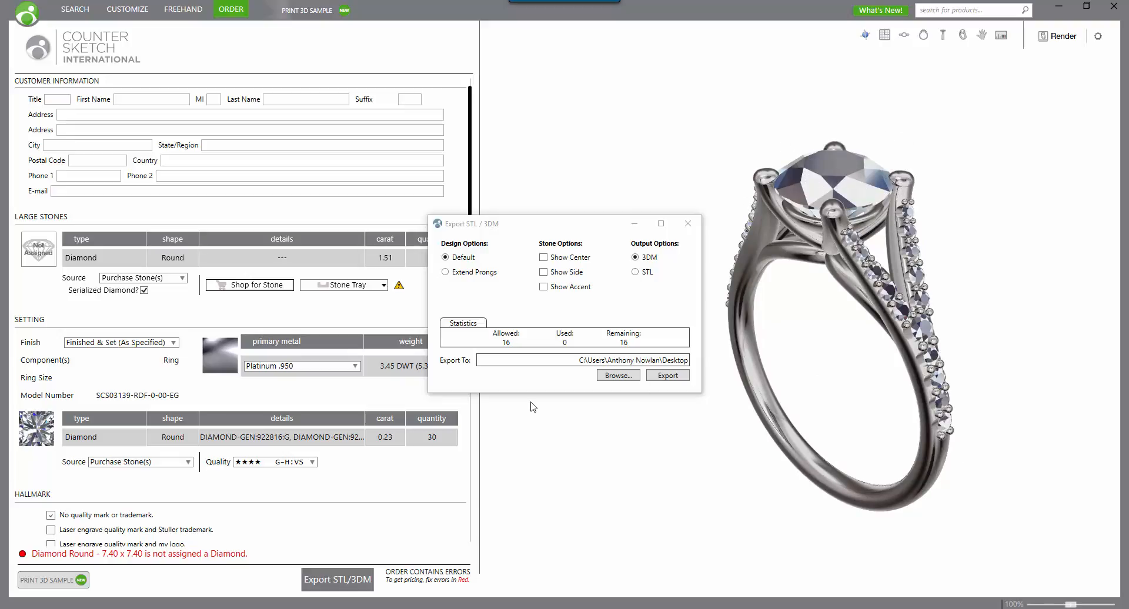
Set the export's design option to Extend Prongs and examine the extended prongs around the center stone
{"action": "left_click", "coordinate": [445, 273]}
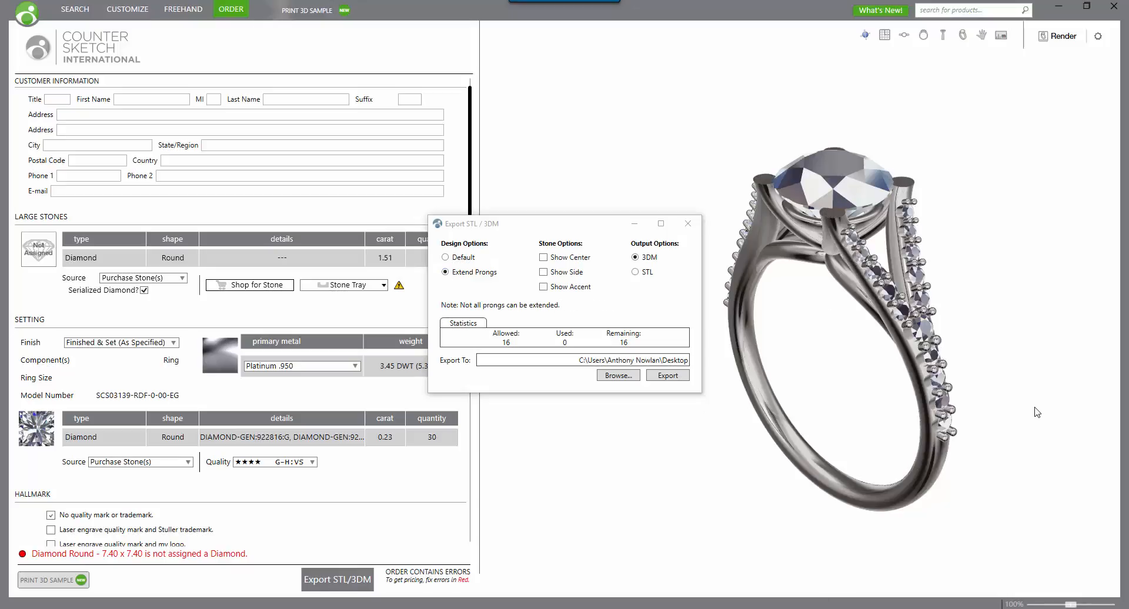
{"action": "left_click_drag", "start_coordinate": [1038, 414], "coordinate": [978, 369]}
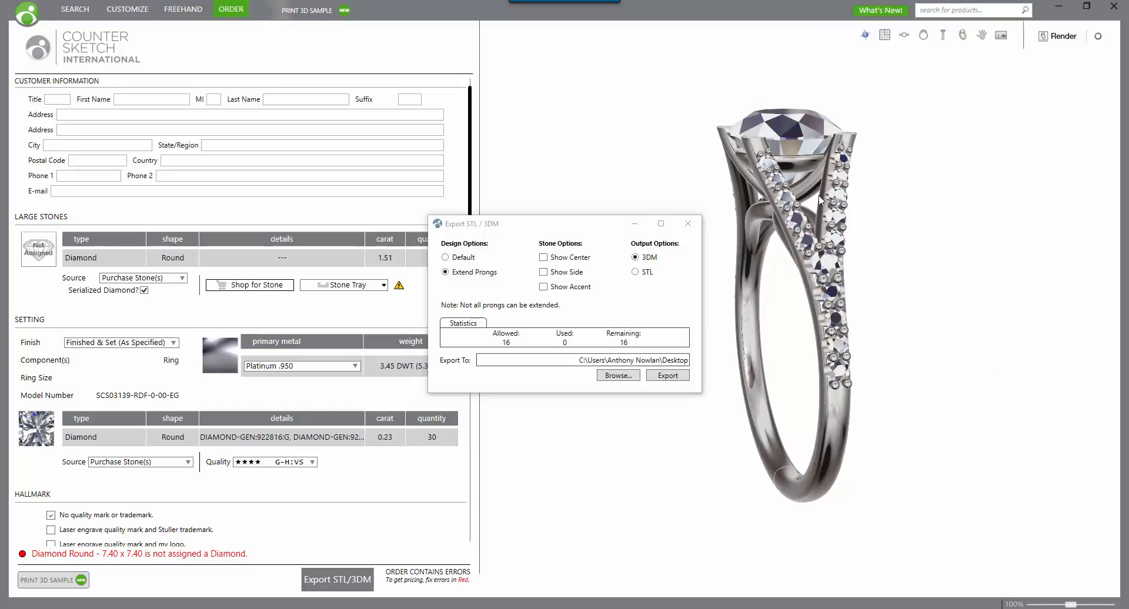
{"action": "scroll", "coordinate": [781, 200], "scroll_direction": "up", "scroll_amount": 3}
{"action": "scroll", "coordinate": [782, 194], "scroll_direction": "down", "scroll_amount": 3}
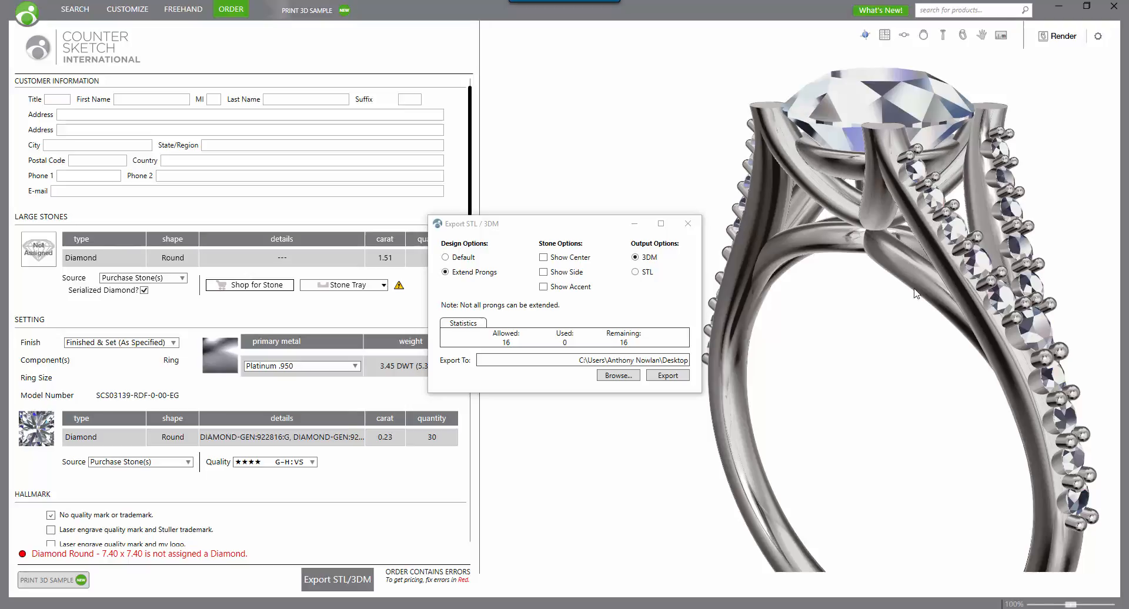
{"action": "right_click_drag", "start_coordinate": [985, 300], "coordinate": [972, 316]}
{"action": "scroll", "coordinate": [972, 316], "scroll_direction": "down", "scroll_amount": 2}
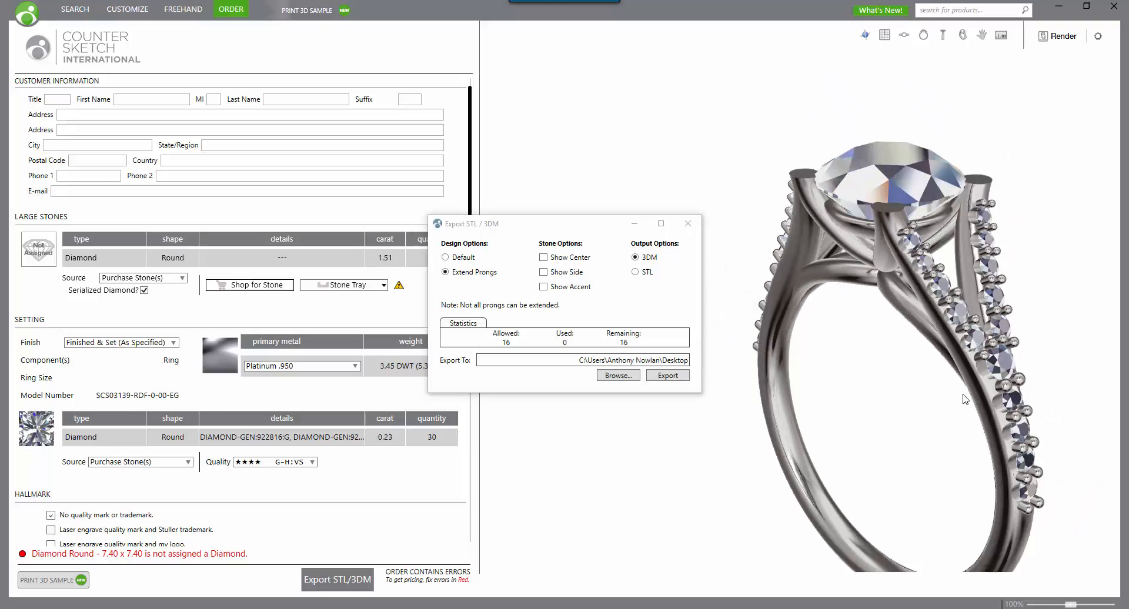
{"action": "right_click_drag", "start_coordinate": [965, 400], "coordinate": [941, 333]}
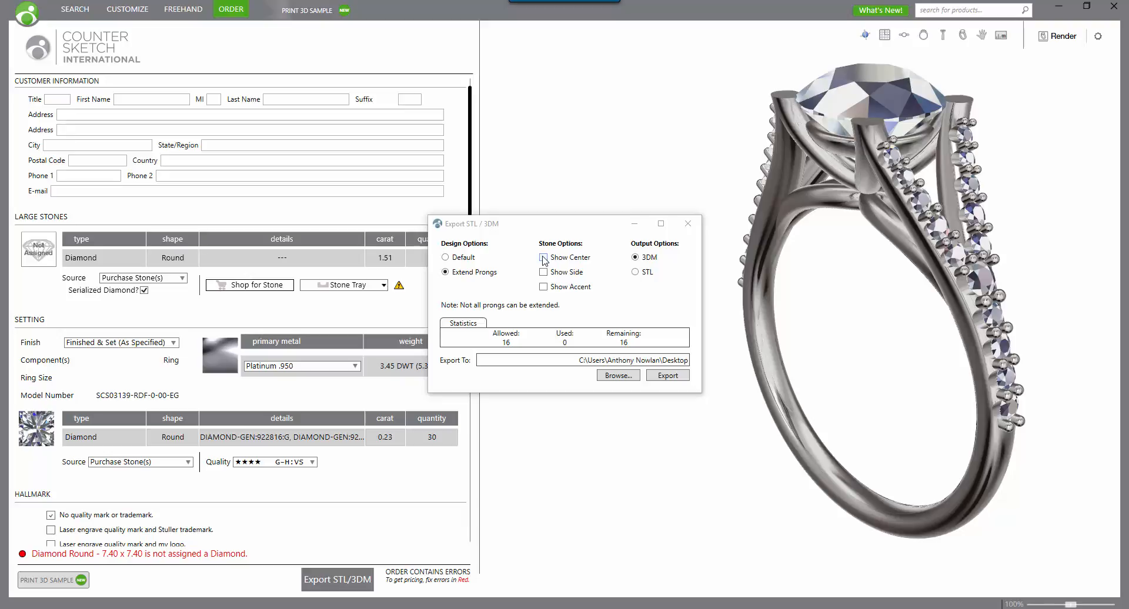
Include the center, side and accent stones in the export and check them on the ring model
{"action": "left_click", "coordinate": [543, 257]}
{"action": "left_click", "coordinate": [544, 272]}
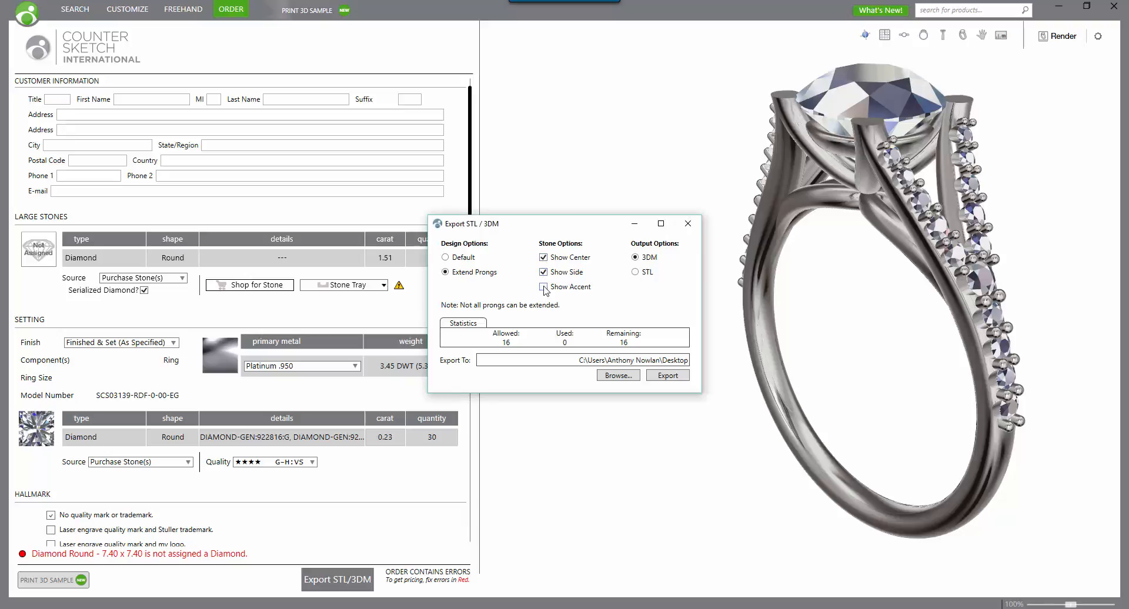
{"action": "left_click", "coordinate": [543, 287]}
{"action": "mouse_move", "coordinate": [1035, 319]}
{"action": "left_mouse_down"}
{"action": "mouse_move", "coordinate": [974, 317]}
{"action": "mouse_move", "coordinate": [1032, 319]}
{"action": "left_mouse_up"}
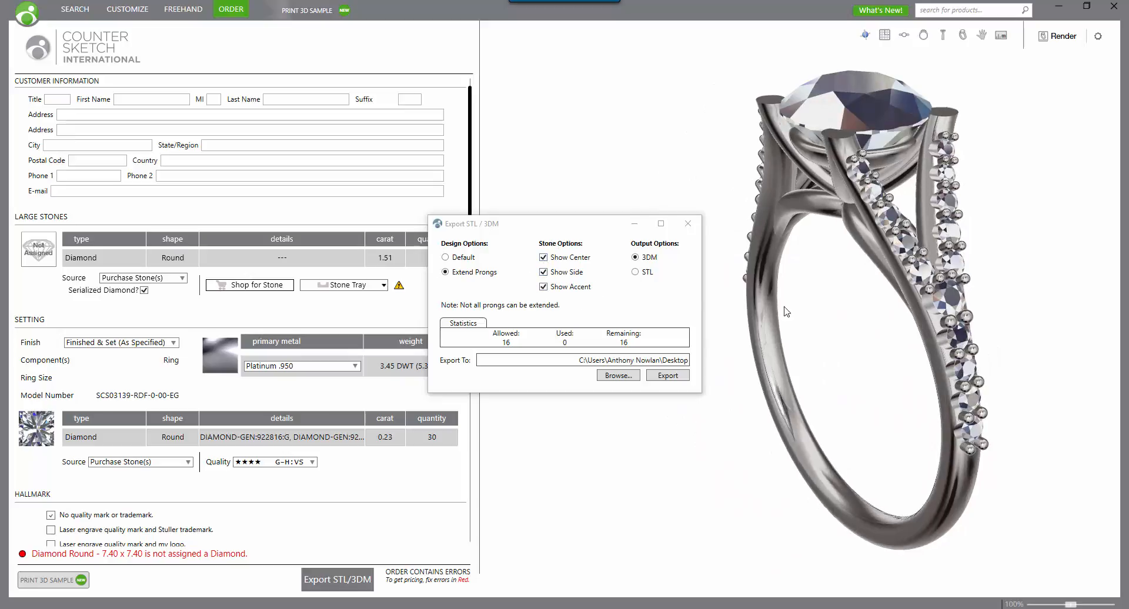
{"action": "left_click_drag", "start_coordinate": [832, 271], "coordinate": [1034, 227]}
{"action": "scroll", "coordinate": [945, 265], "scroll_direction": "up", "scroll_amount": 2}
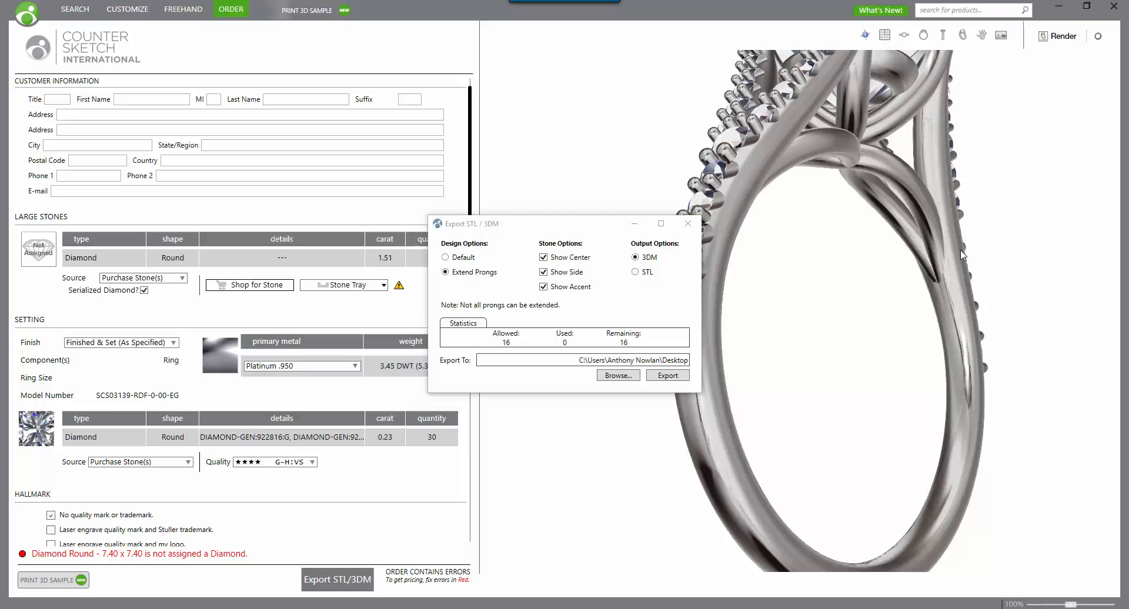
{"action": "left_click_drag", "start_coordinate": [963, 255], "coordinate": [806, 319]}
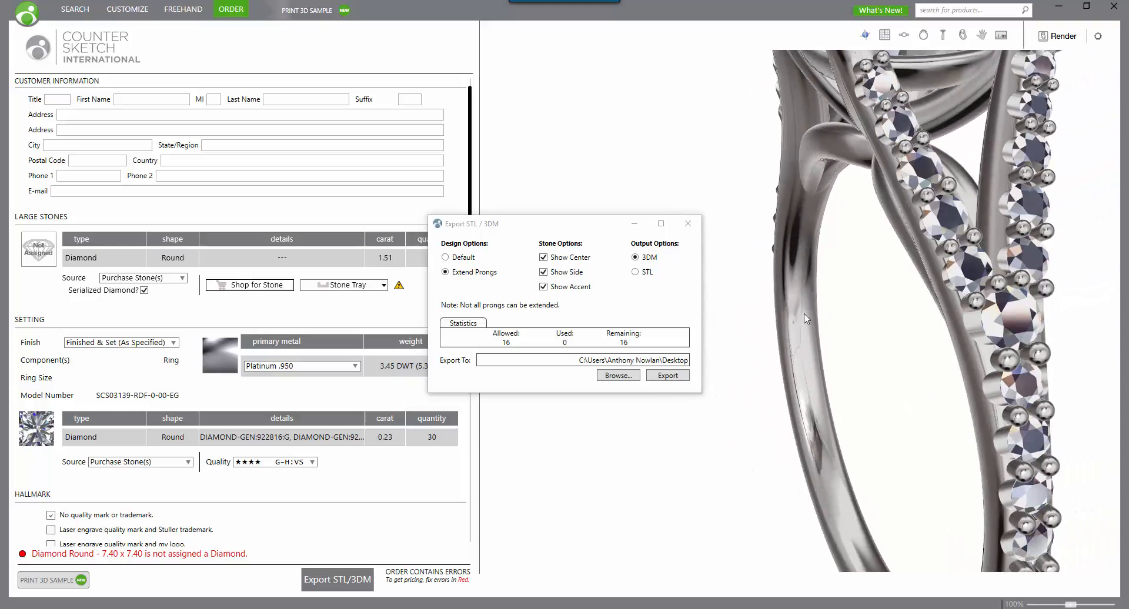
{"action": "left_click_drag", "start_coordinate": [893, 323], "coordinate": [839, 321]}
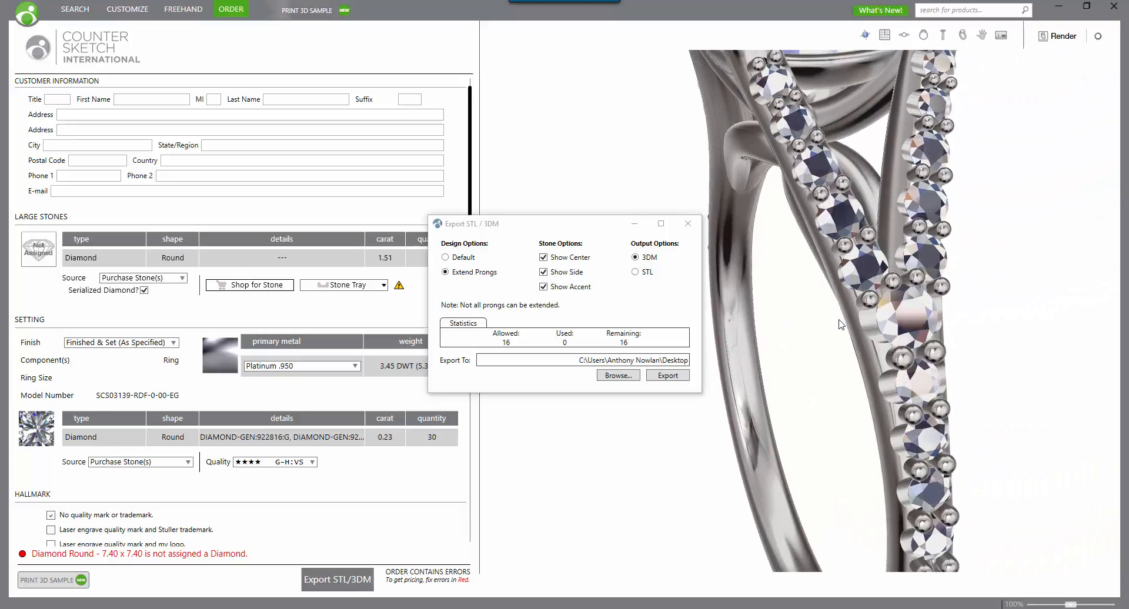
{"action": "scroll", "coordinate": [810, 327], "scroll_direction": "down", "scroll_amount": 5}
{"action": "right_click_drag", "start_coordinate": [775, 329], "coordinate": [860, 347]}
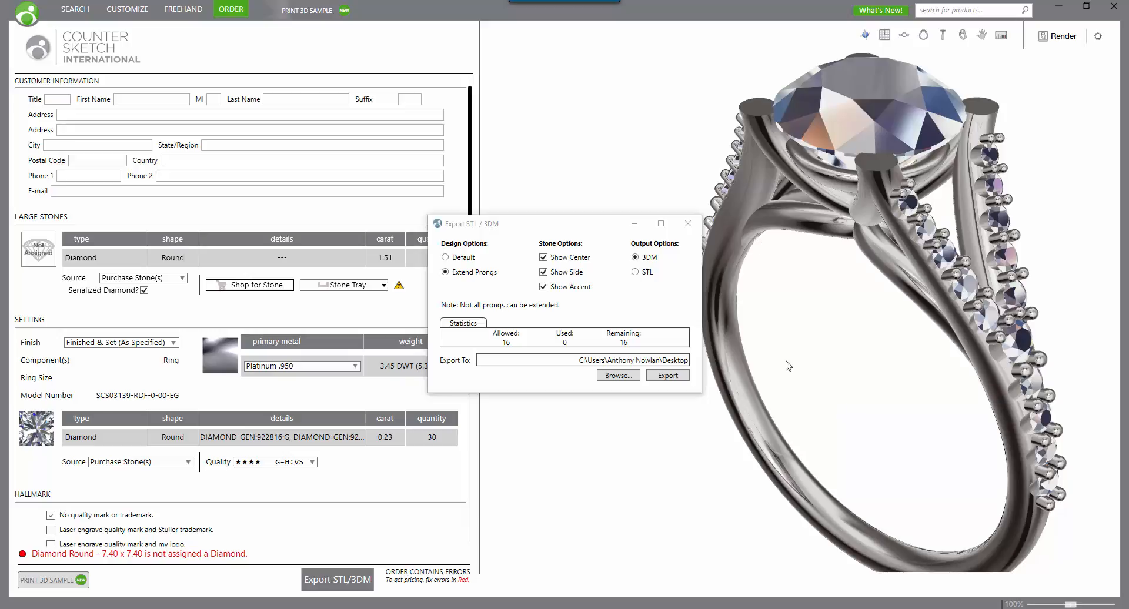
Export the ring to the Desktop in 3DM format and close the export options
{"action": "left_click", "coordinate": [635, 272]}
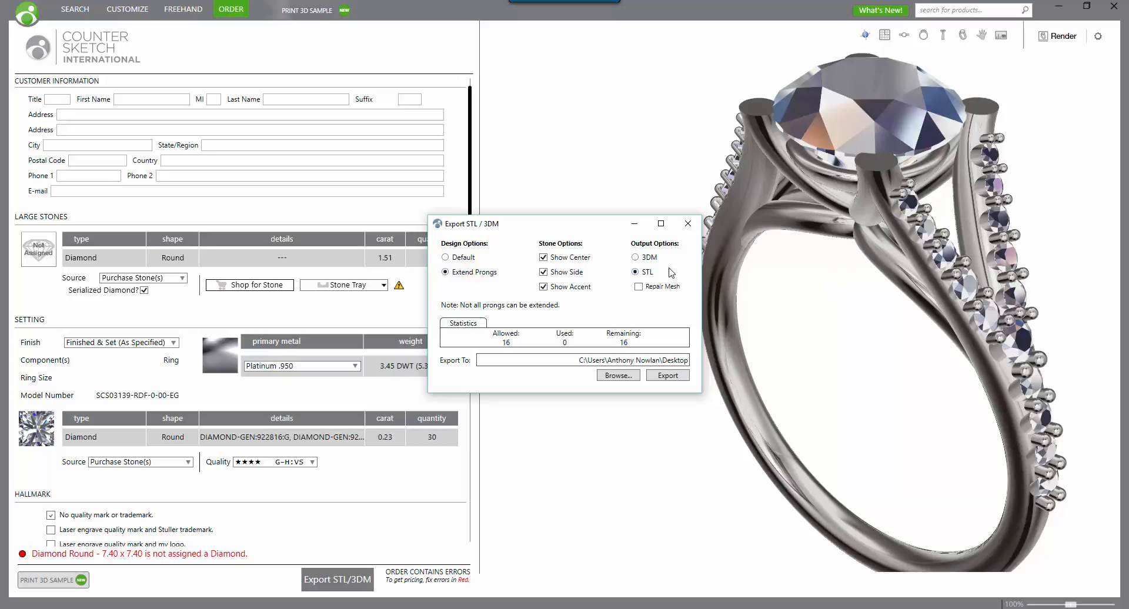
{"action": "left_click", "coordinate": [635, 258]}
{"action": "left_click", "coordinate": [669, 378]}
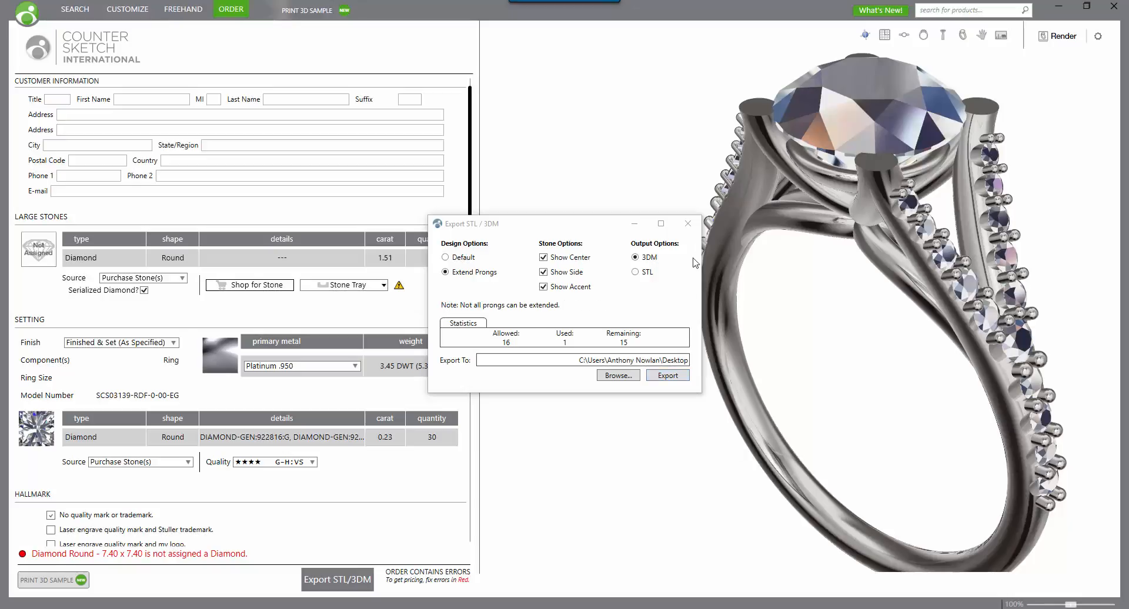
{"action": "left_click", "coordinate": [689, 224]}
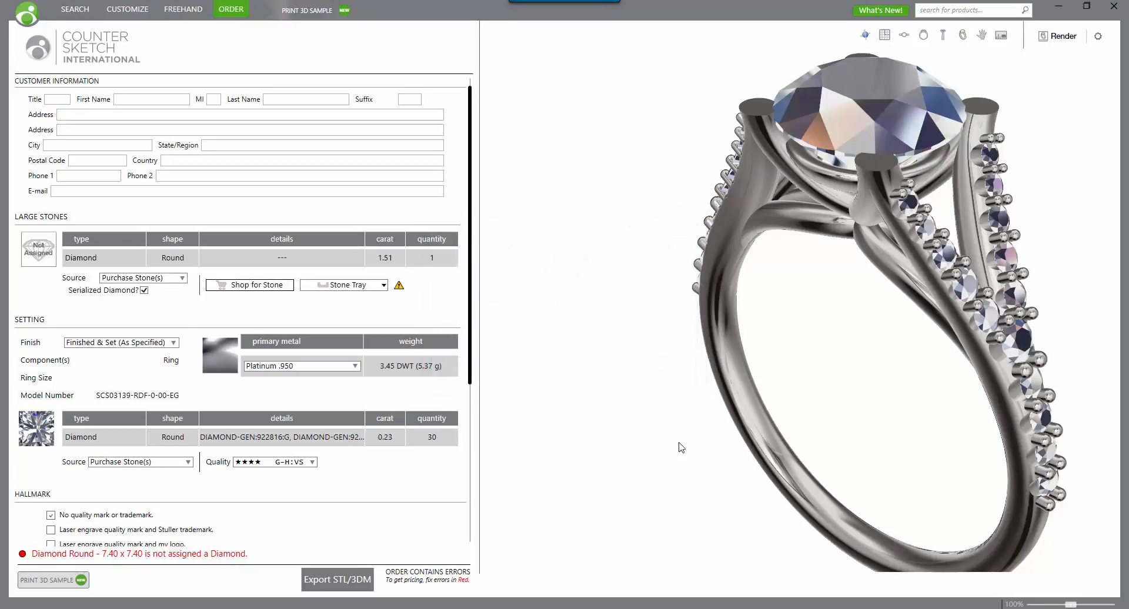
Switch to Matrix 8.0 and import the exported SCS03139-RDF-0-00-EG ring model from the Desktop
{"action": "key", "text": "alt+Tab"}
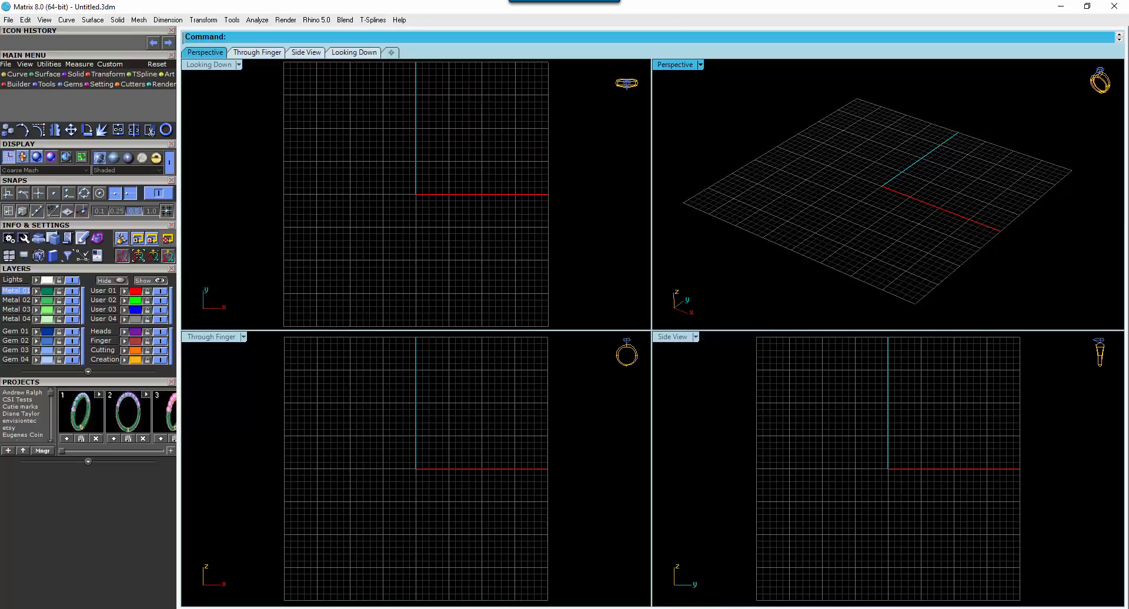
{"action": "left_click", "coordinate": [8, 66]}
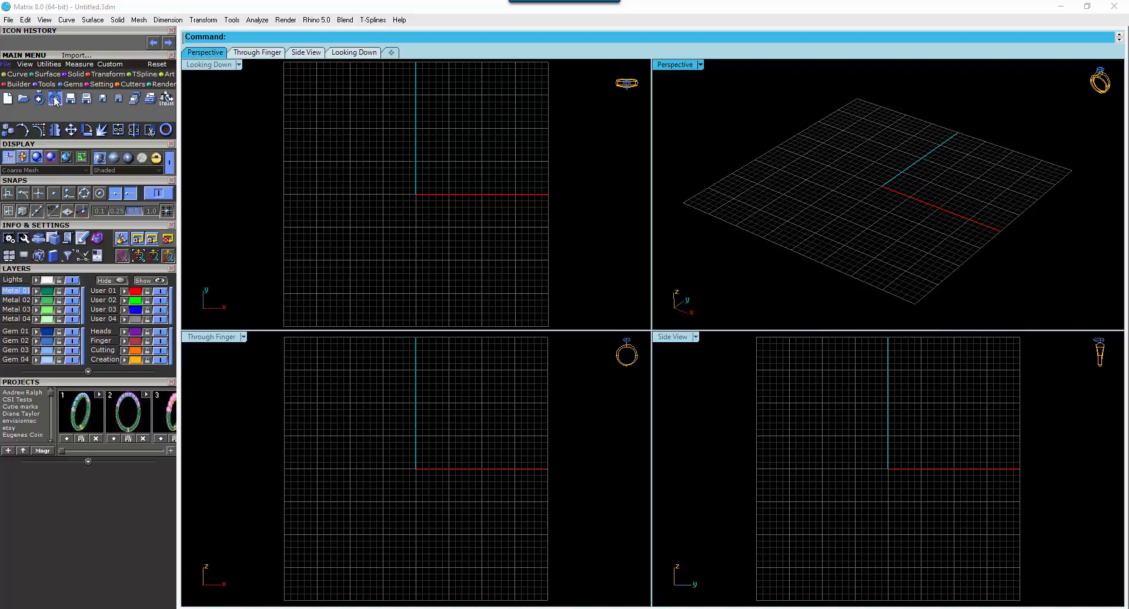
{"action": "left_click", "coordinate": [55, 99]}
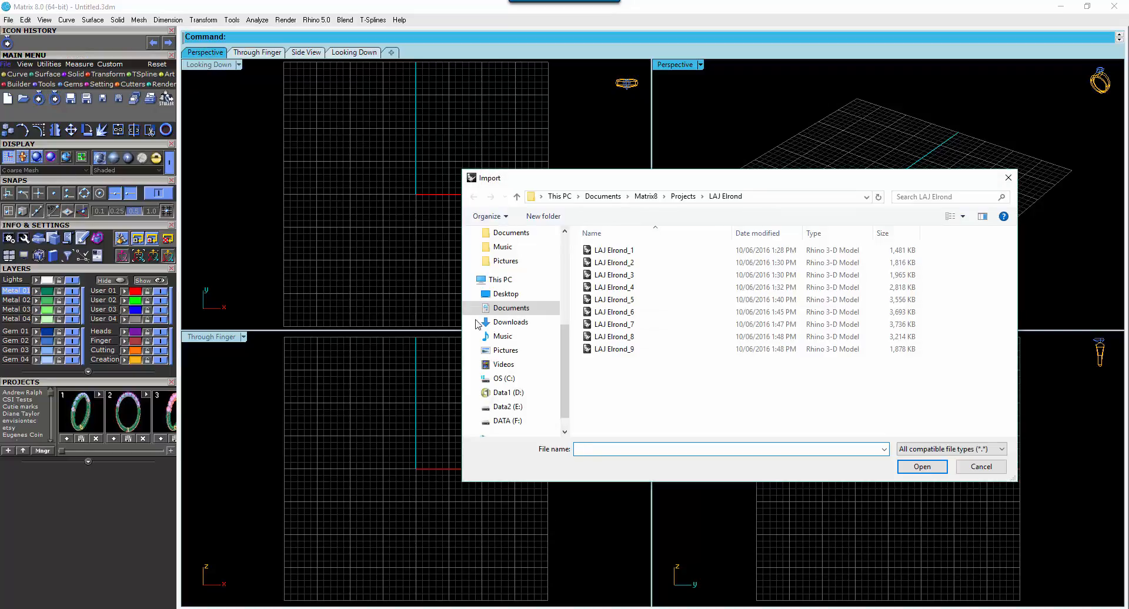
{"action": "left_click", "coordinate": [532, 297]}
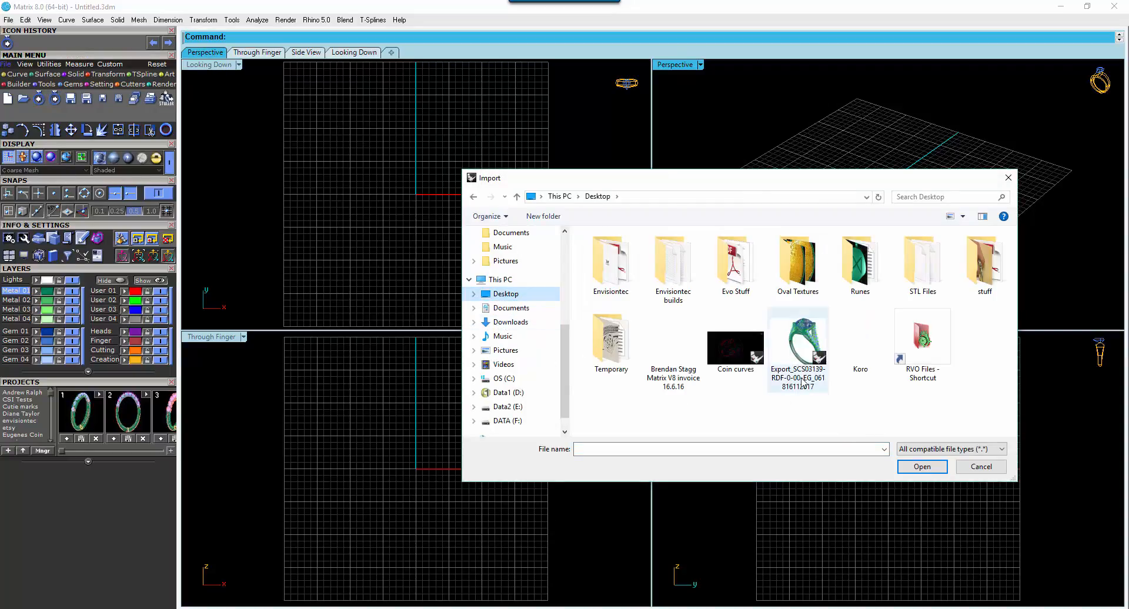
{"action": "double_click", "coordinate": [804, 346]}
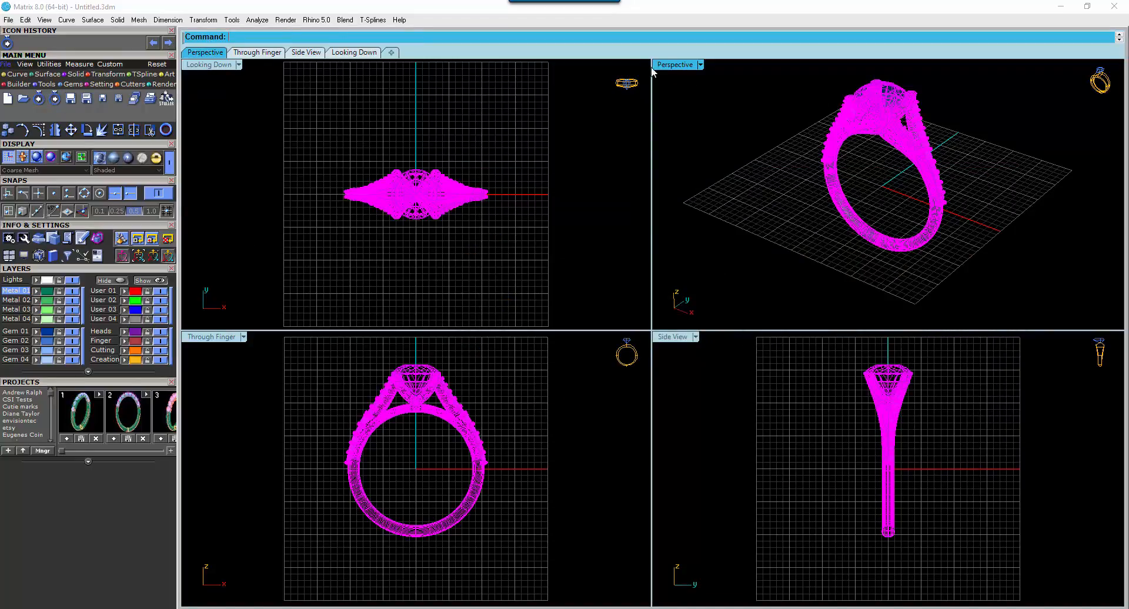
Maximize the Perspective viewport, deselect the imported ring and examine its center setting and accent stones
{"action": "double_click", "coordinate": [676, 64]}
{"action": "left_click", "coordinate": [856, 238]}
{"action": "mouse_move", "coordinate": [856, 239]}
{"action": "right_mouse_down"}
{"action": "mouse_move", "coordinate": [849, 295]}
{"action": "mouse_move", "coordinate": [657, 231]}
{"action": "right_mouse_up"}
{"action": "scroll", "coordinate": [599, 160], "scroll_direction": "up", "scroll_amount": 7}
{"action": "right_click_drag", "start_coordinate": [599, 160], "coordinate": [845, 191]}
{"action": "scroll", "coordinate": [876, 223], "scroll_direction": "down", "scroll_amount": 5}
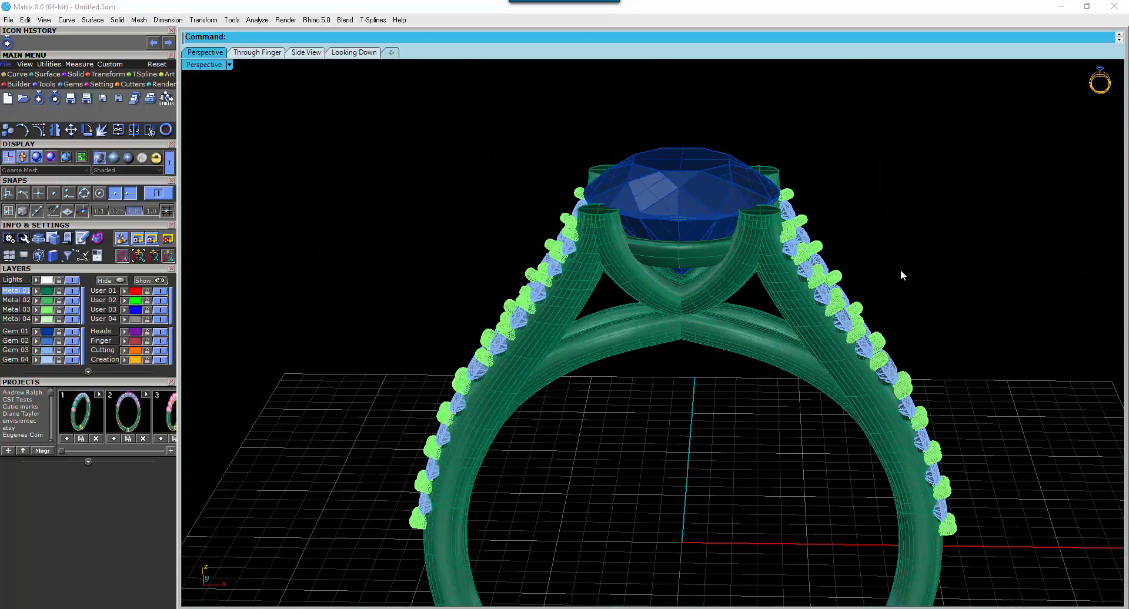
{"action": "right_click_drag", "start_coordinate": [899, 272], "coordinate": [582, 352]}
{"action": "scroll", "coordinate": [521, 335], "scroll_direction": "up", "scroll_amount": 8}
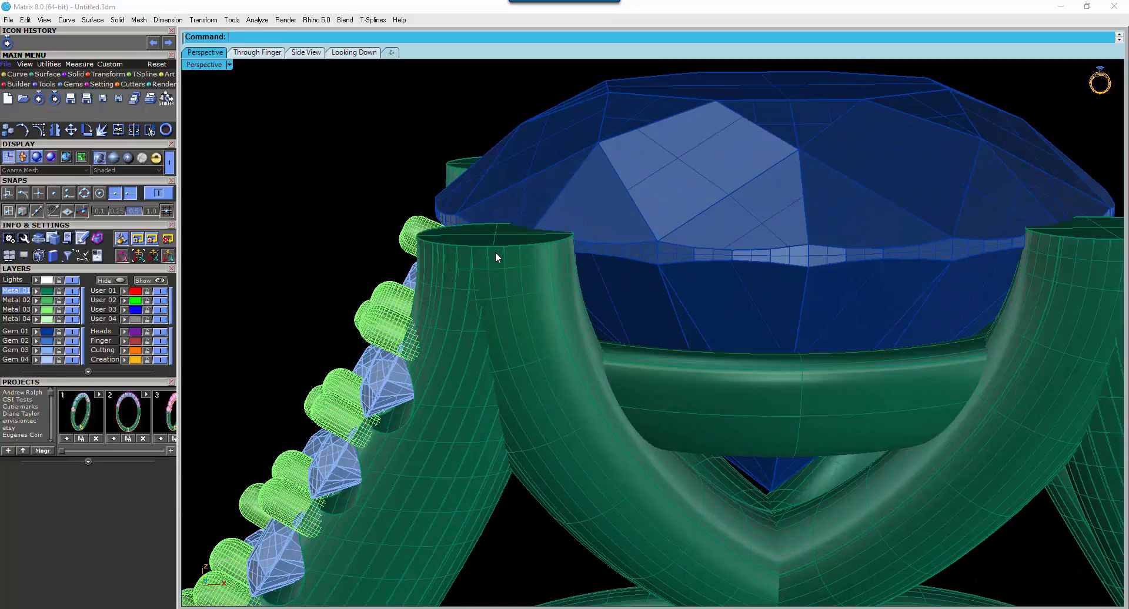
Check which separate polysurfaces form the prong beside the center stone, leaving nothing selected
{"action": "left_click", "coordinate": [487, 265]}
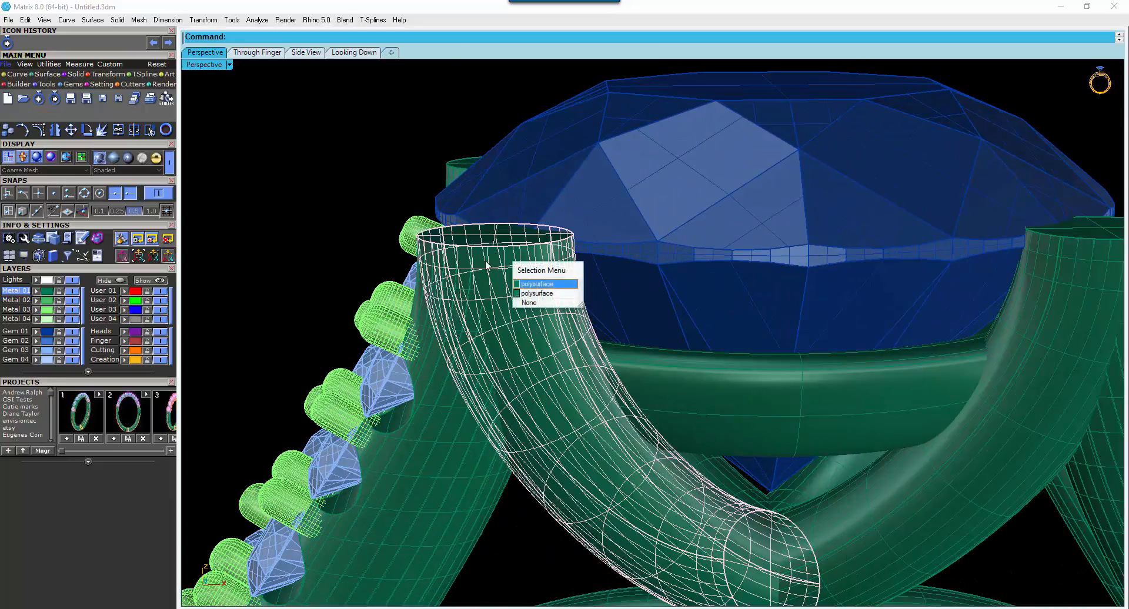
{"action": "left_click", "coordinate": [477, 231]}
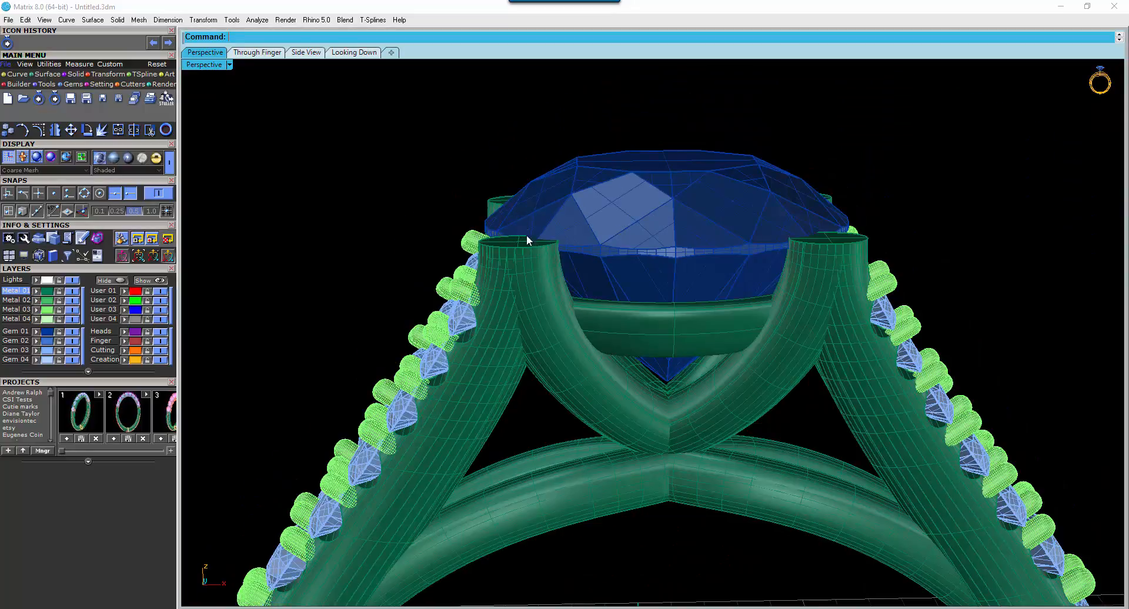
{"action": "right_click_drag", "start_coordinate": [664, 221], "coordinate": [515, 390]}
{"action": "scroll", "coordinate": [499, 386], "scroll_direction": "up", "scroll_amount": 5}
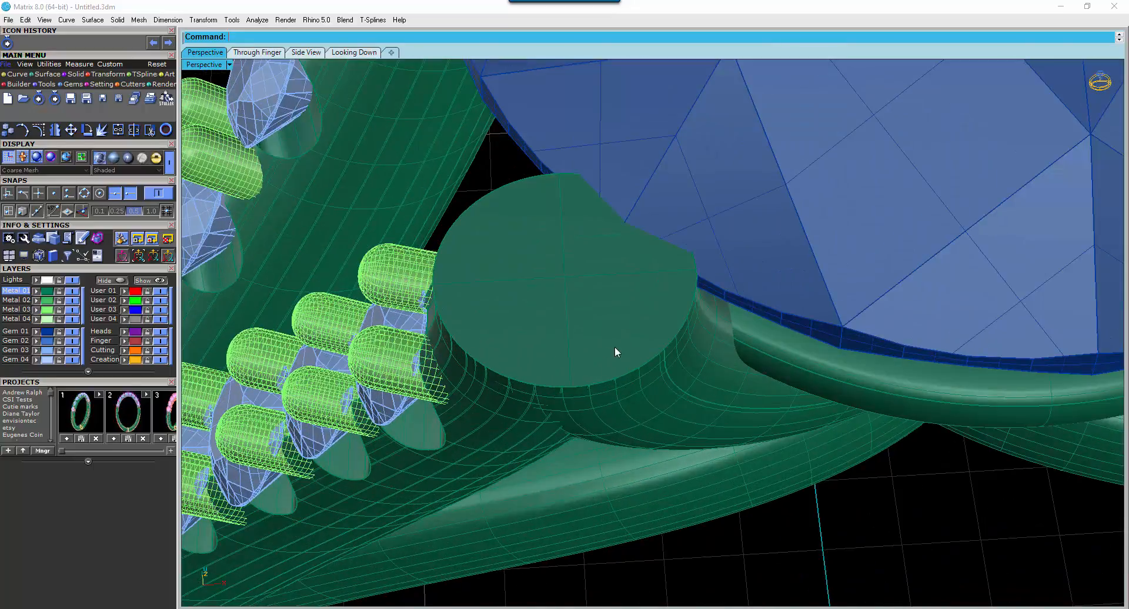
{"action": "left_click", "coordinate": [496, 433]}
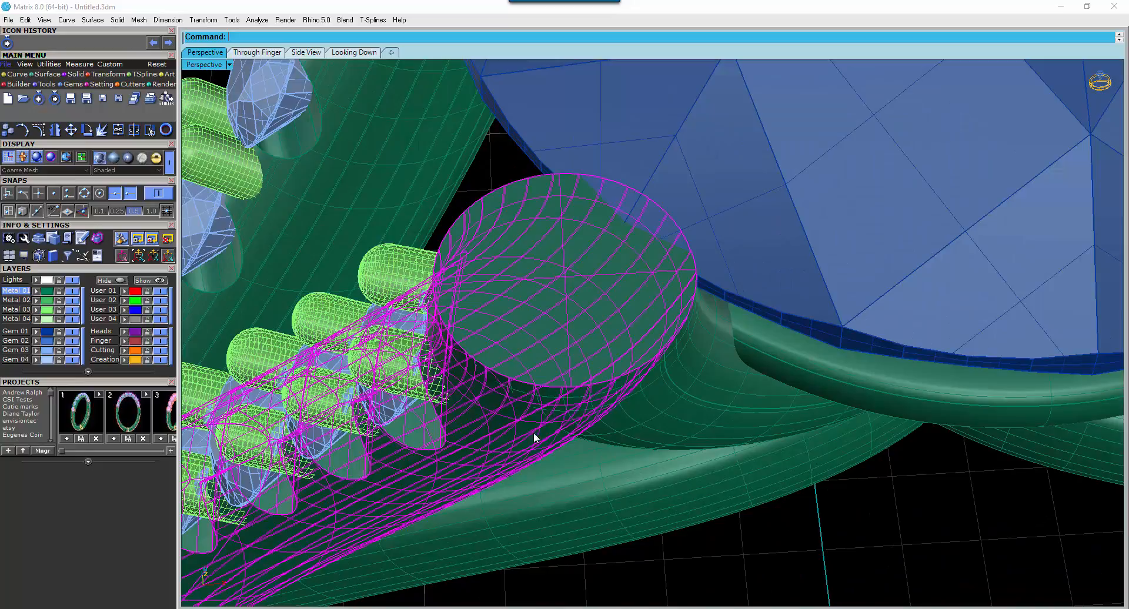
{"action": "left_click", "coordinate": [686, 411]}
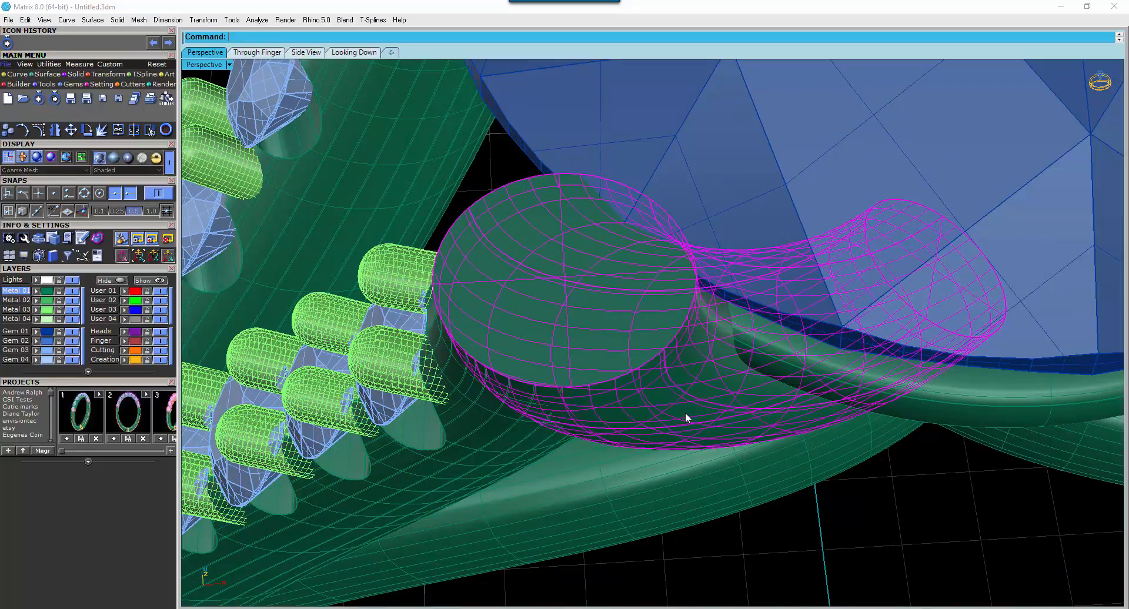
{"action": "left_click", "coordinate": [512, 435]}
{"action": "key", "text": "Escape"}
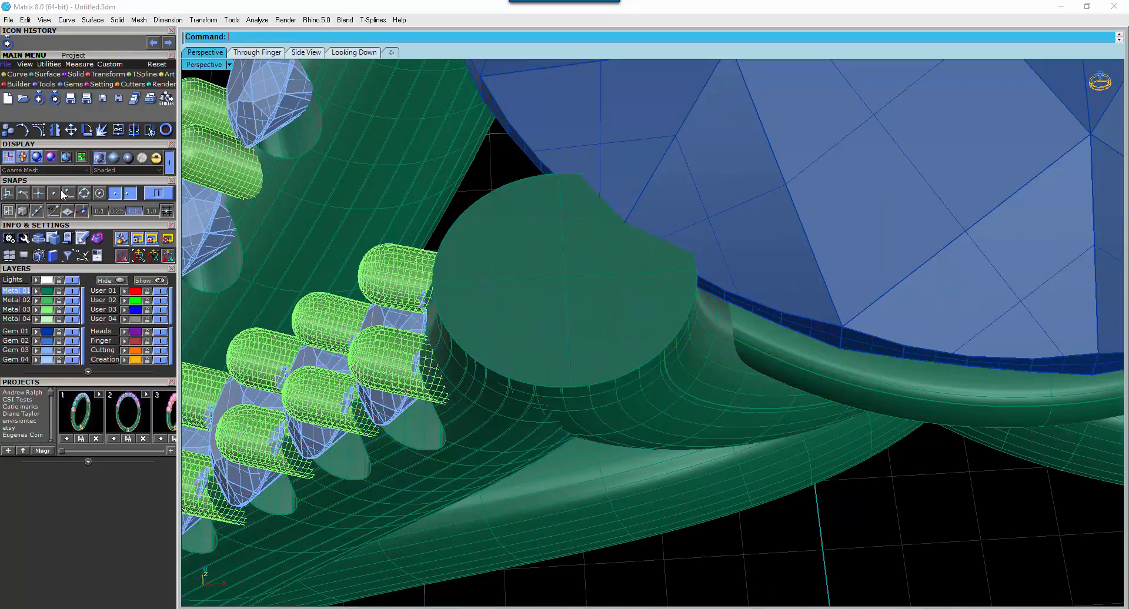
Make User 01 the current layer and duplicate the circular top edge of the prong beside the center stone
{"action": "left_click", "coordinate": [104, 291]}
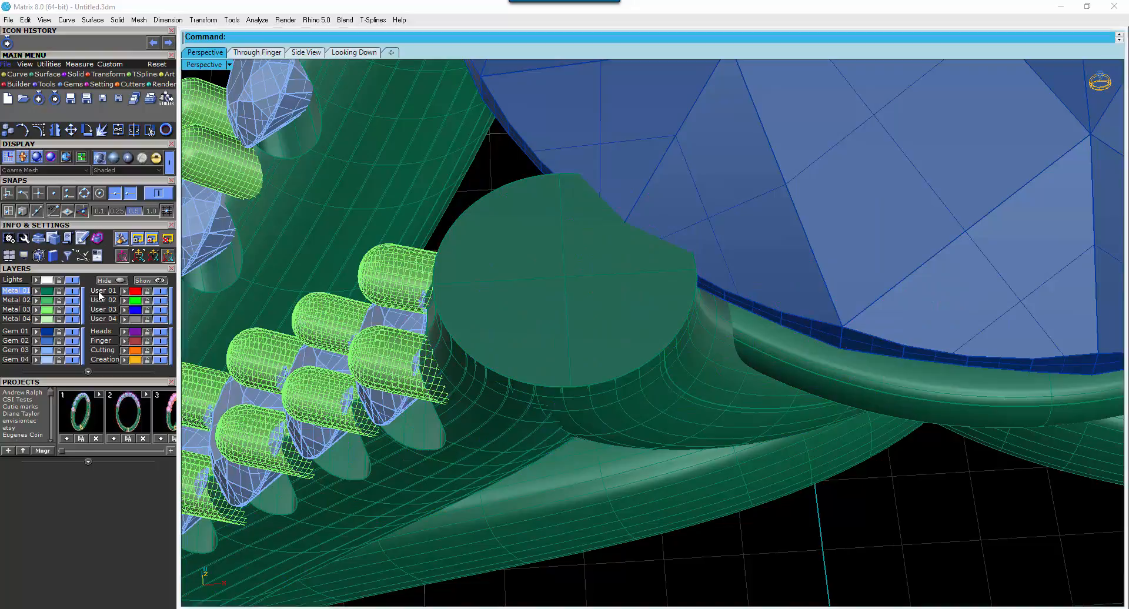
{"action": "left_click", "coordinate": [17, 74]}
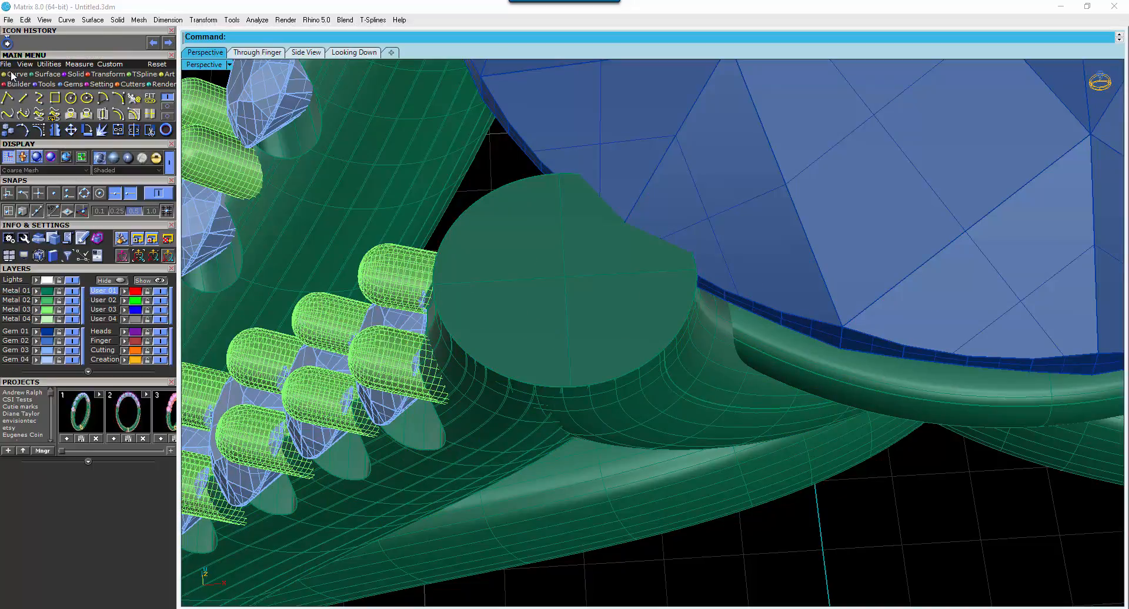
{"action": "left_click", "coordinate": [167, 106]}
{"action": "left_click", "coordinate": [134, 113]}
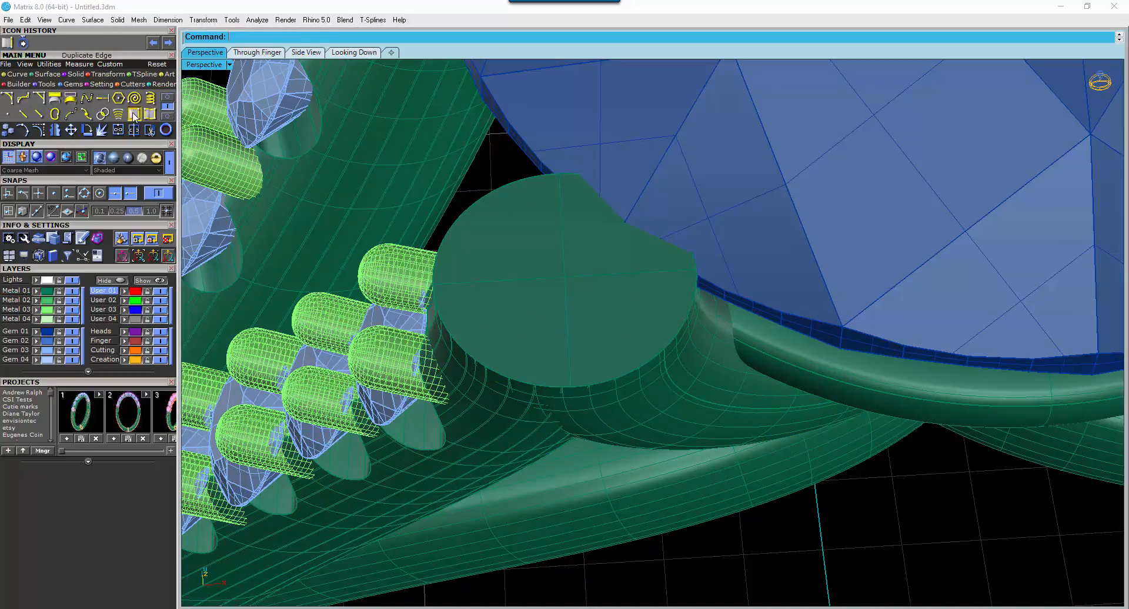
{"action": "left_click", "coordinate": [533, 386]}
{"action": "left_click", "coordinate": [553, 416]}
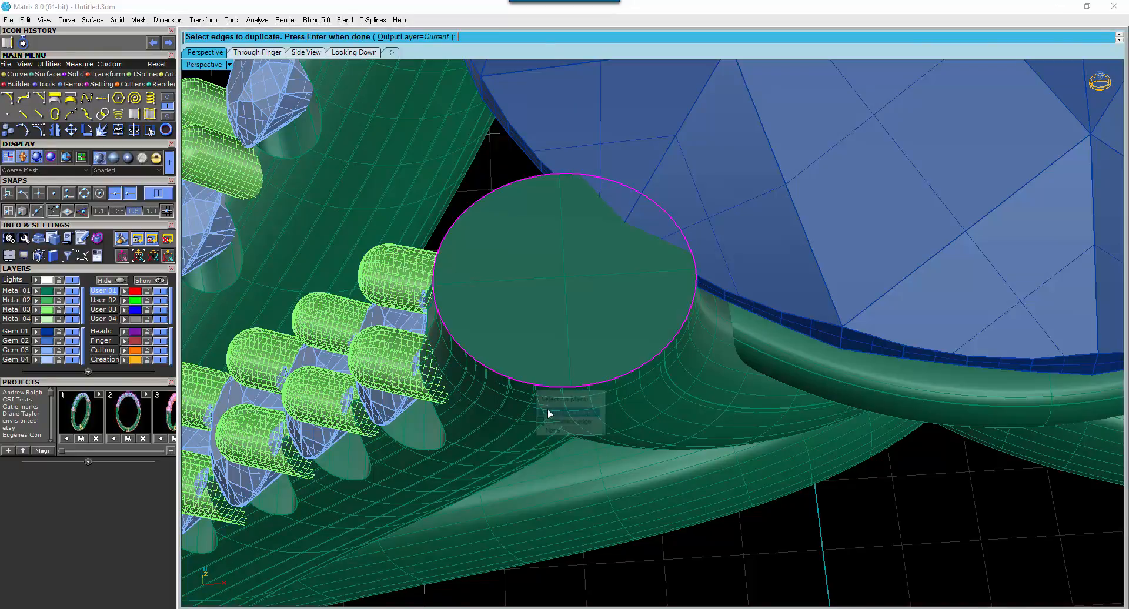
{"action": "right_click", "coordinate": [542, 395]}
Extrude the duplicated prong edge straight up as a solid cylinder reaching above the center stone's table
{"action": "scroll", "coordinate": [556, 405], "scroll_direction": "down", "scroll_amount": 10}
{"action": "right_click_drag", "start_coordinate": [641, 435], "coordinate": [622, 337]}
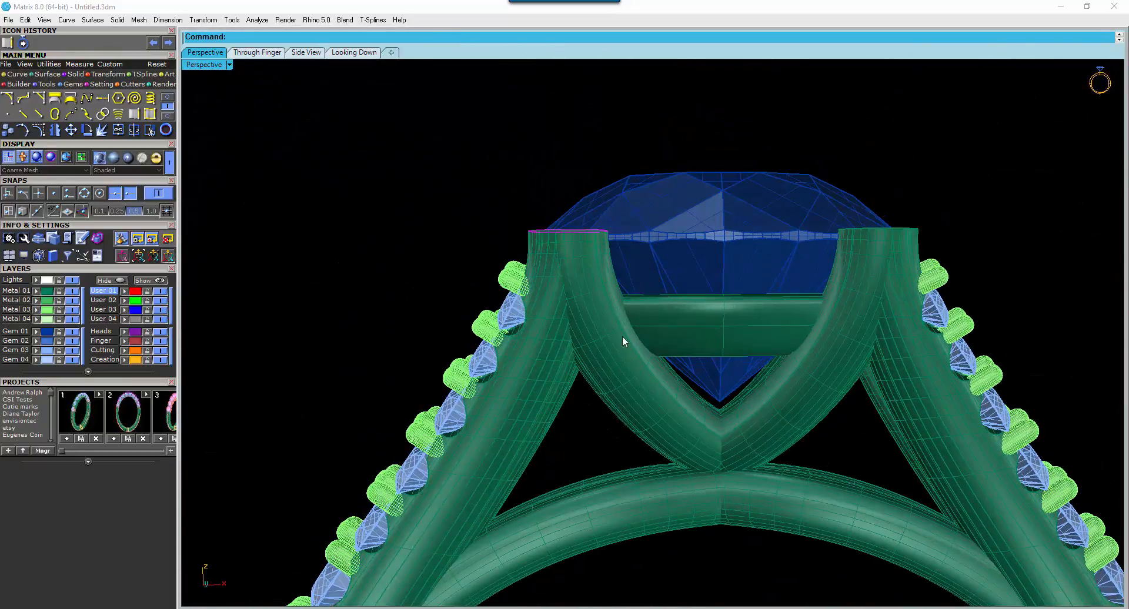
{"action": "left_click", "coordinate": [280, 54]}
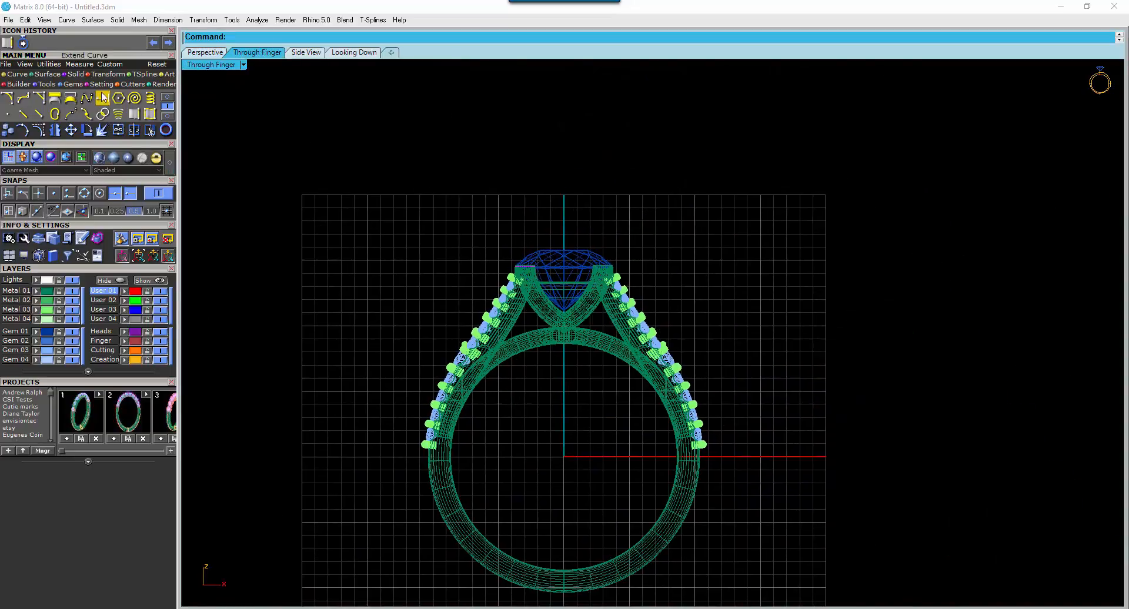
{"action": "left_click", "coordinate": [76, 74]}
{"action": "left_click", "coordinate": [135, 100]}
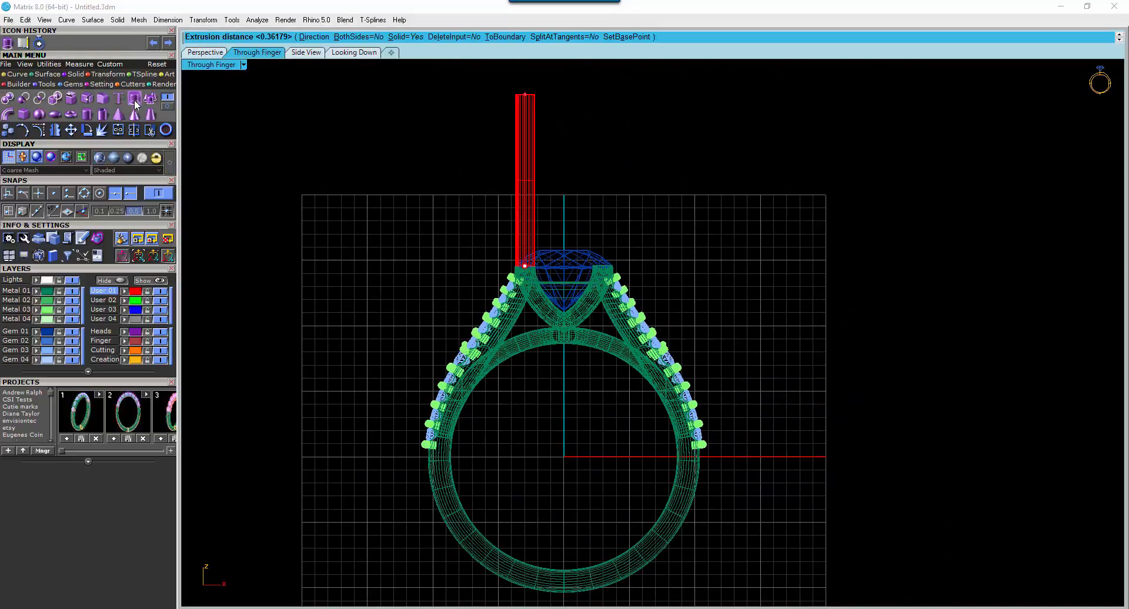
{"action": "scroll", "coordinate": [530, 247], "scroll_direction": "up", "scroll_amount": 3}
{"action": "scroll", "coordinate": [531, 242], "scroll_direction": "up", "scroll_amount": 3}
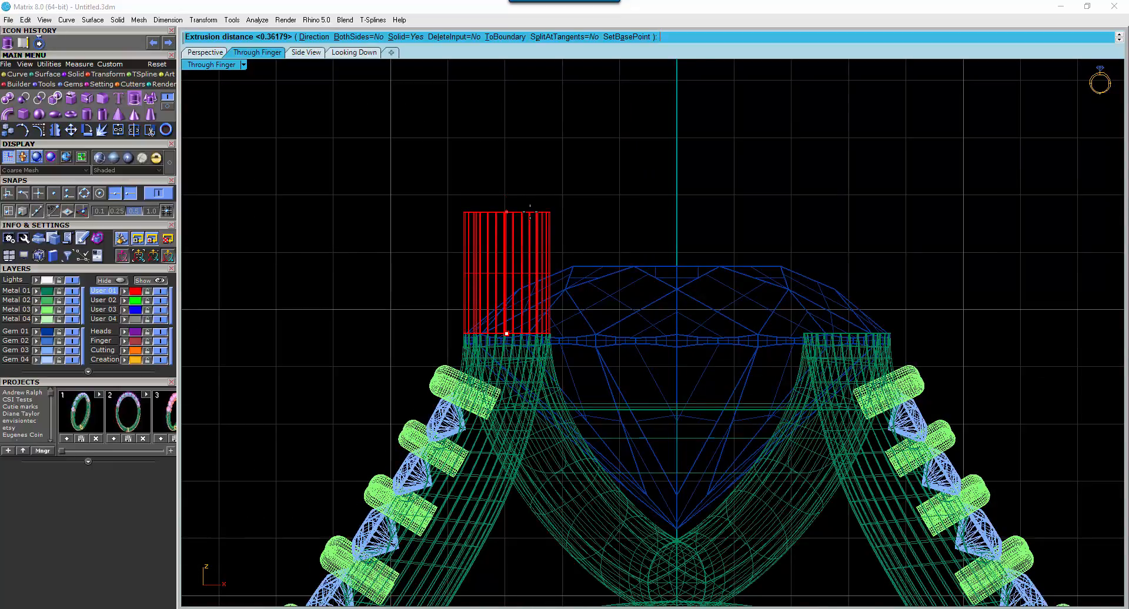
{"action": "left_click", "coordinate": [530, 213]}
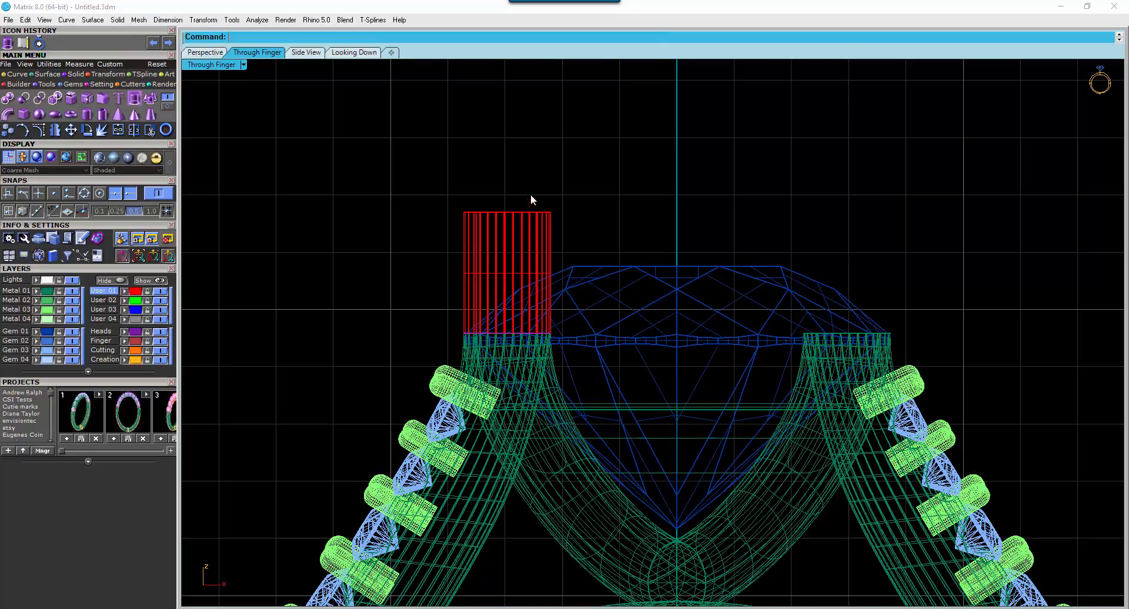
Mirror the duplicated prong edge curve from 0 along the ring's front-to-back axis, then select the copy on the opposite prong
{"action": "left_click", "coordinate": [354, 53]}
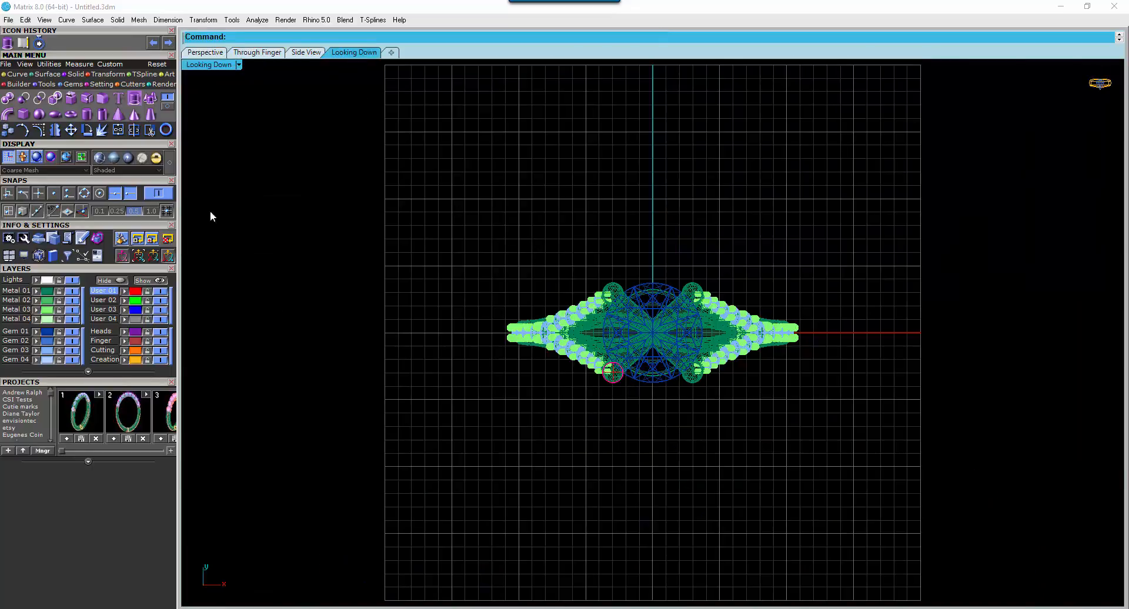
{"action": "left_click", "coordinate": [55, 130]}
{"action": "type", "text": "0"}
{"action": "key", "text": "Return"}
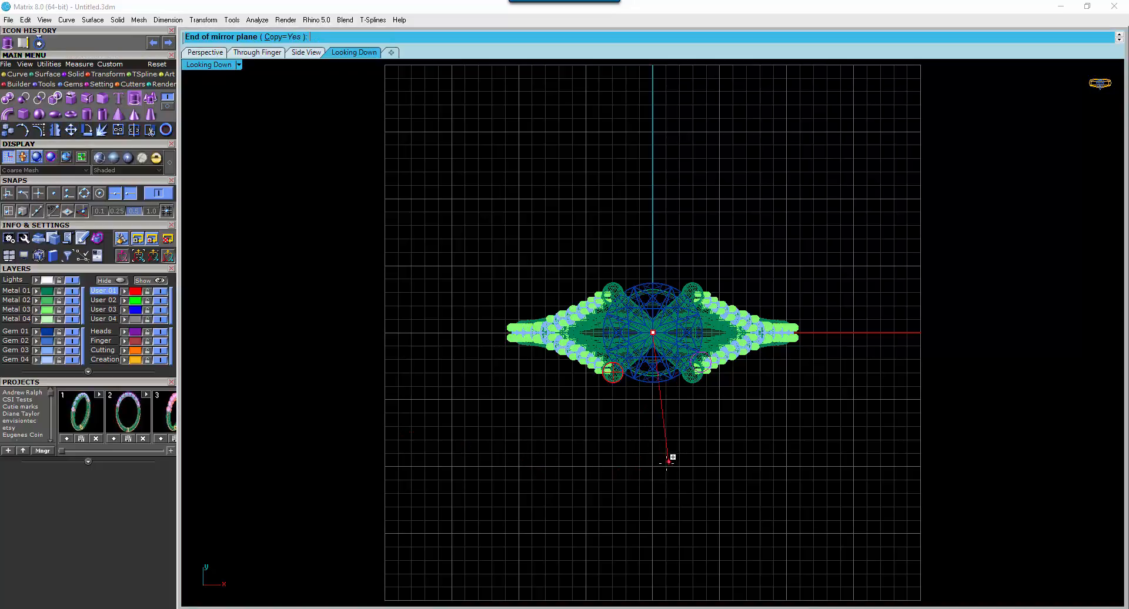
{"action": "left_click", "coordinate": [664, 465], "text": "shift"}
{"action": "scroll", "coordinate": [694, 376], "scroll_direction": "up", "scroll_amount": 8}
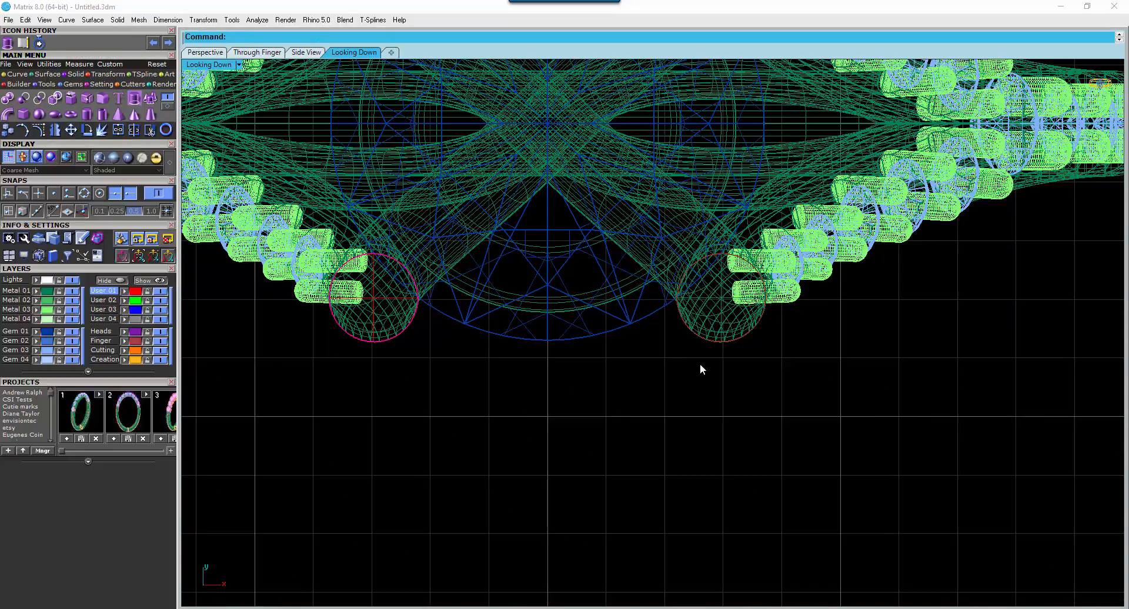
{"action": "left_click", "coordinate": [737, 300]}
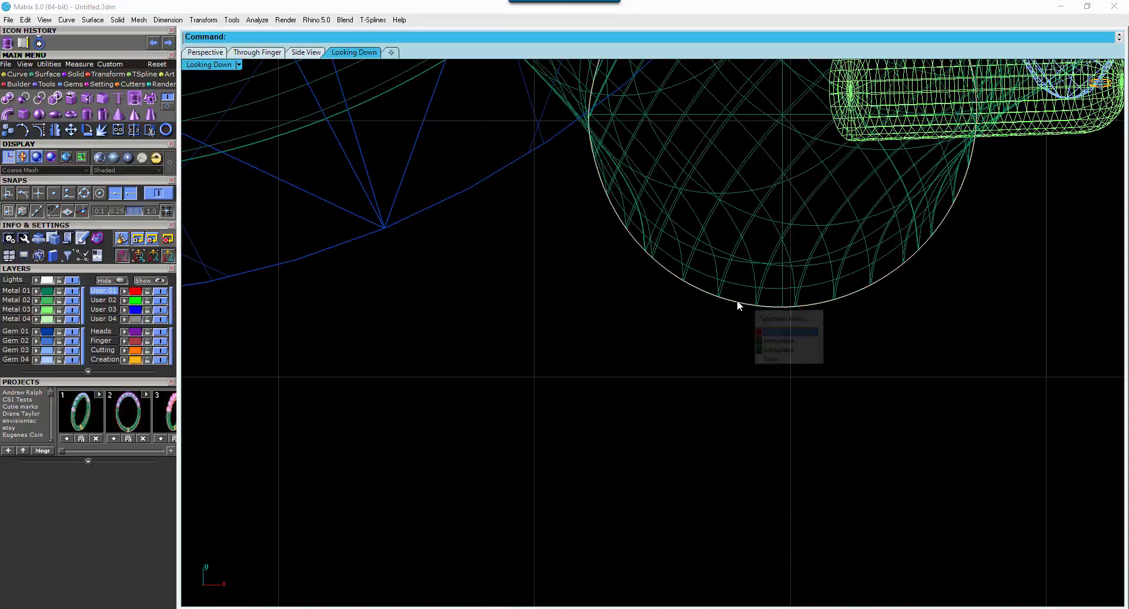
{"action": "left_click", "coordinate": [765, 333]}
{"action": "scroll", "coordinate": [764, 337], "scroll_direction": "down", "scroll_amount": 3}
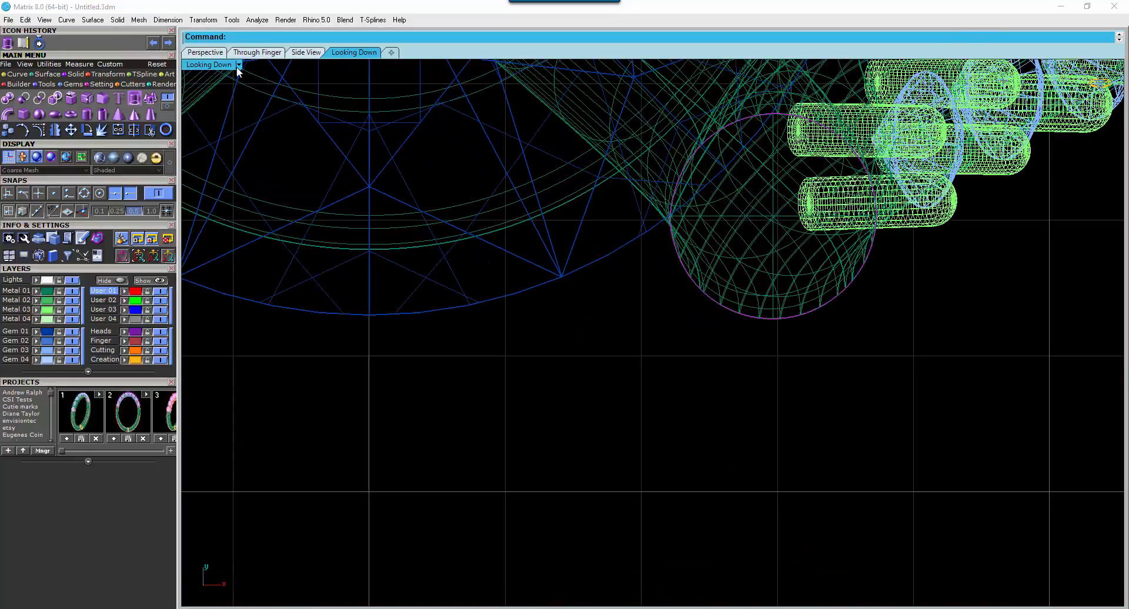
Mirror the extruded prong cylinder from 0 along the ring's front-to-back axis onto the opposite front prong
{"action": "left_click", "coordinate": [211, 53]}
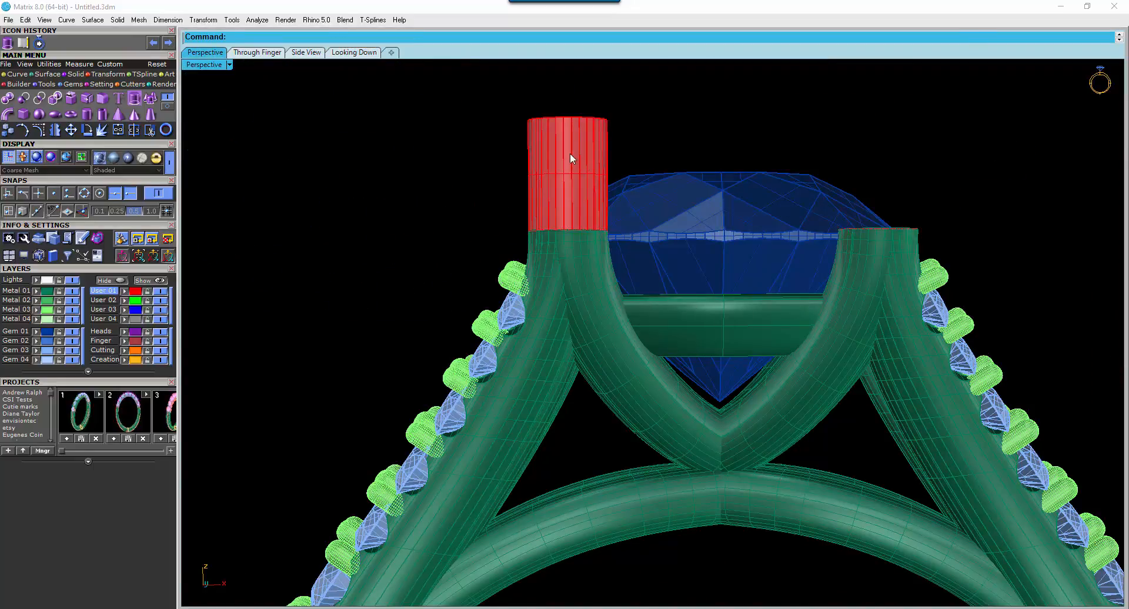
{"action": "left_click", "coordinate": [571, 156]}
{"action": "left_click", "coordinate": [353, 52]}
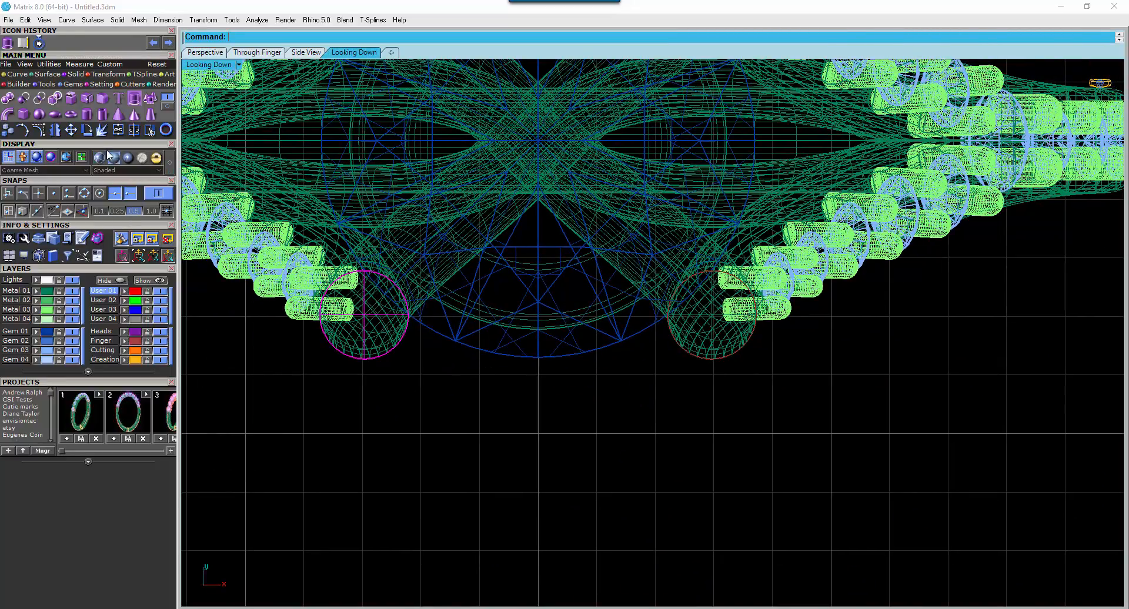
{"action": "left_click", "coordinate": [55, 130]}
{"action": "type", "text": "0"}
{"action": "key", "text": "Return"}
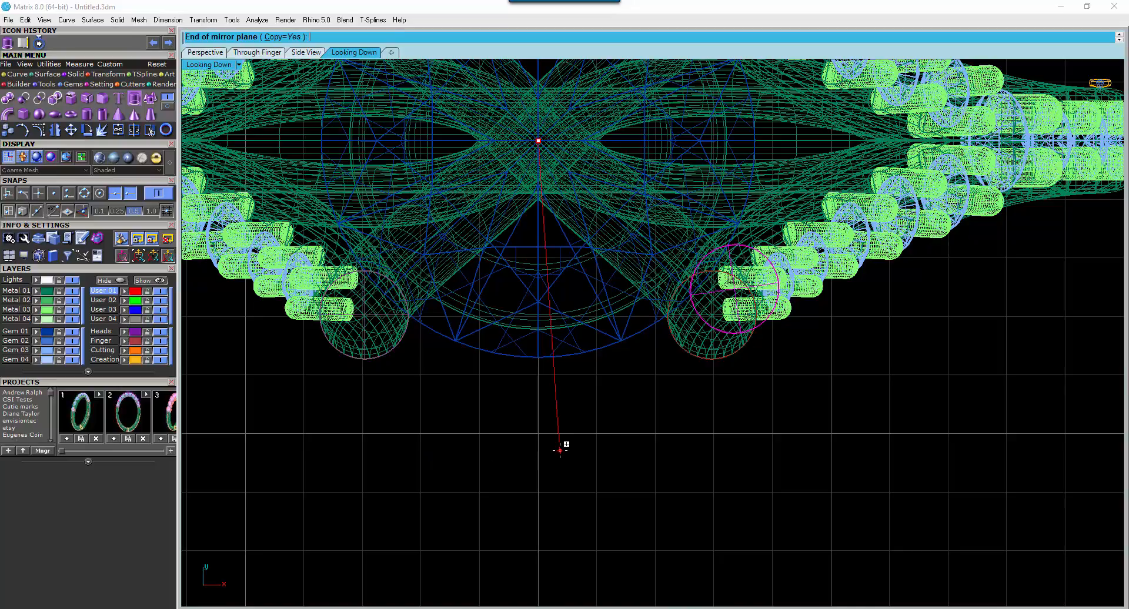
{"action": "left_click", "coordinate": [588, 448], "text": "shift"}
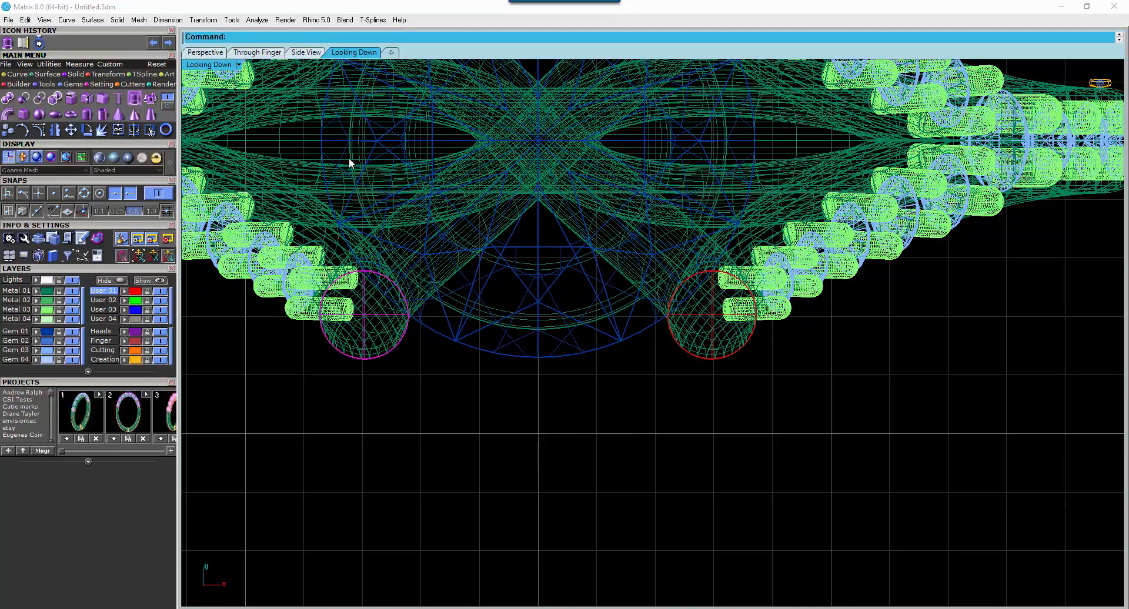
Mirror both front prong cylinders about the ring's center onto the two back prongs
{"action": "left_click", "coordinate": [713, 323]}
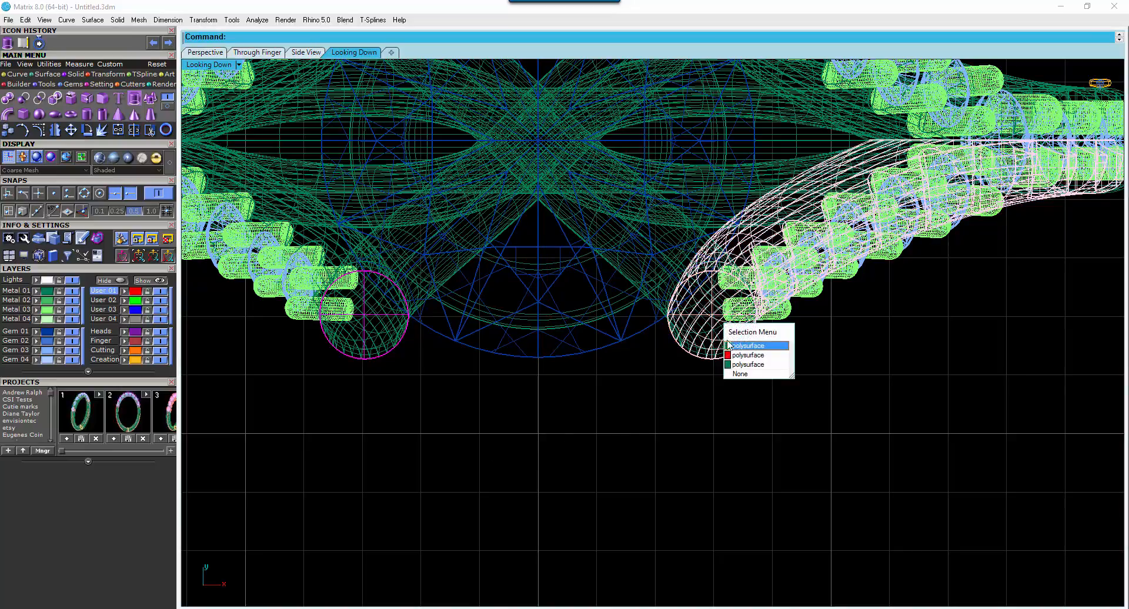
{"action": "scroll", "coordinate": [554, 366], "scroll_direction": "down", "scroll_amount": 6}
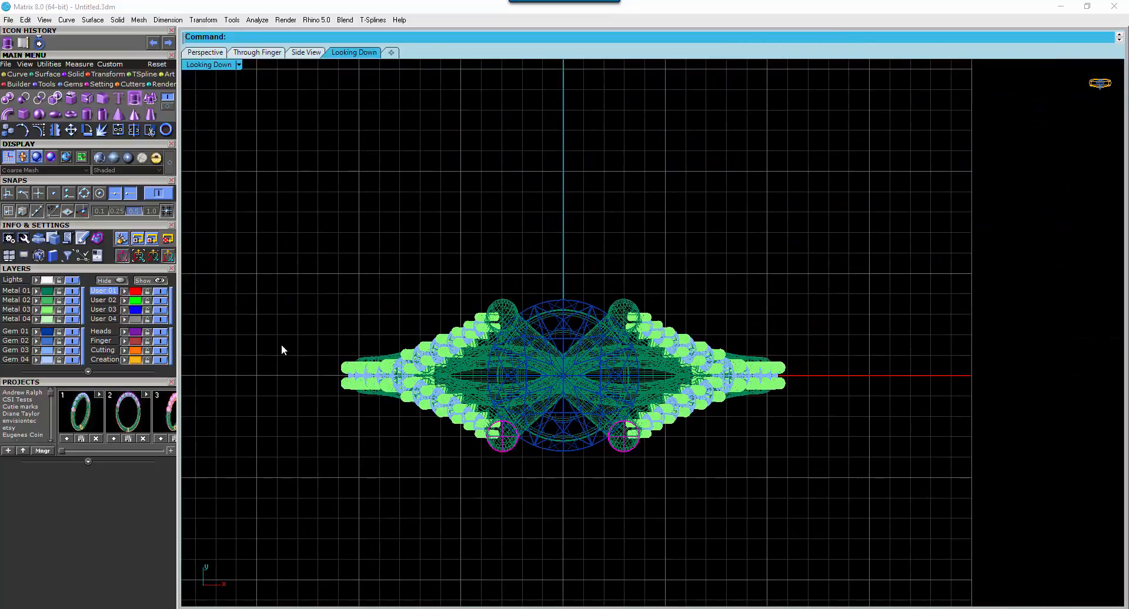
{"action": "left_click", "coordinate": [55, 129]}
{"action": "left_click", "coordinate": [563, 374]}
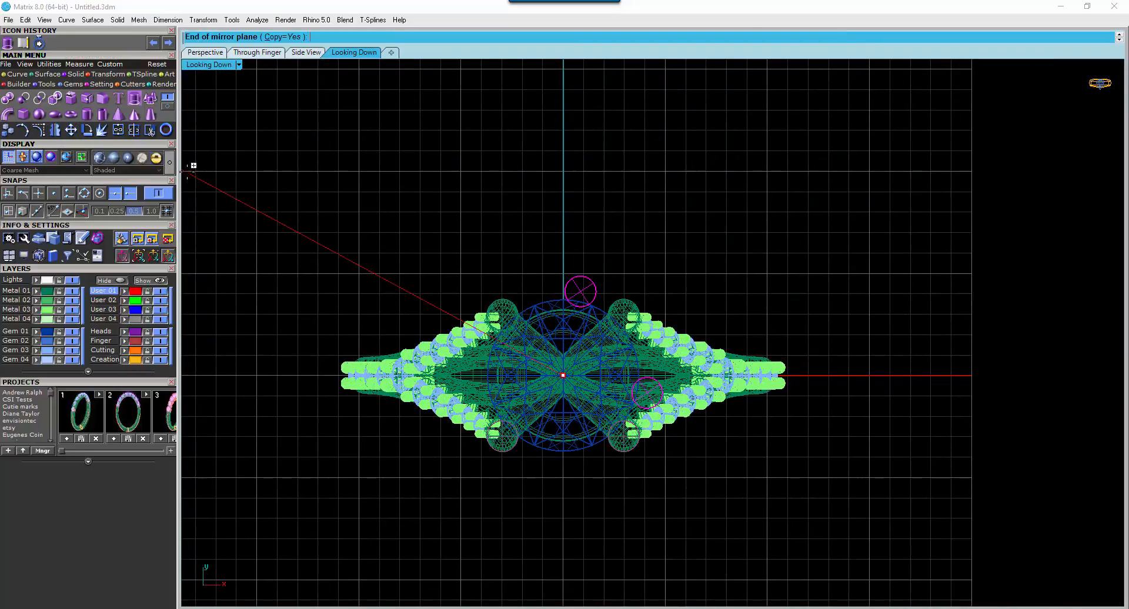
{"action": "left_click", "coordinate": [259, 312]}
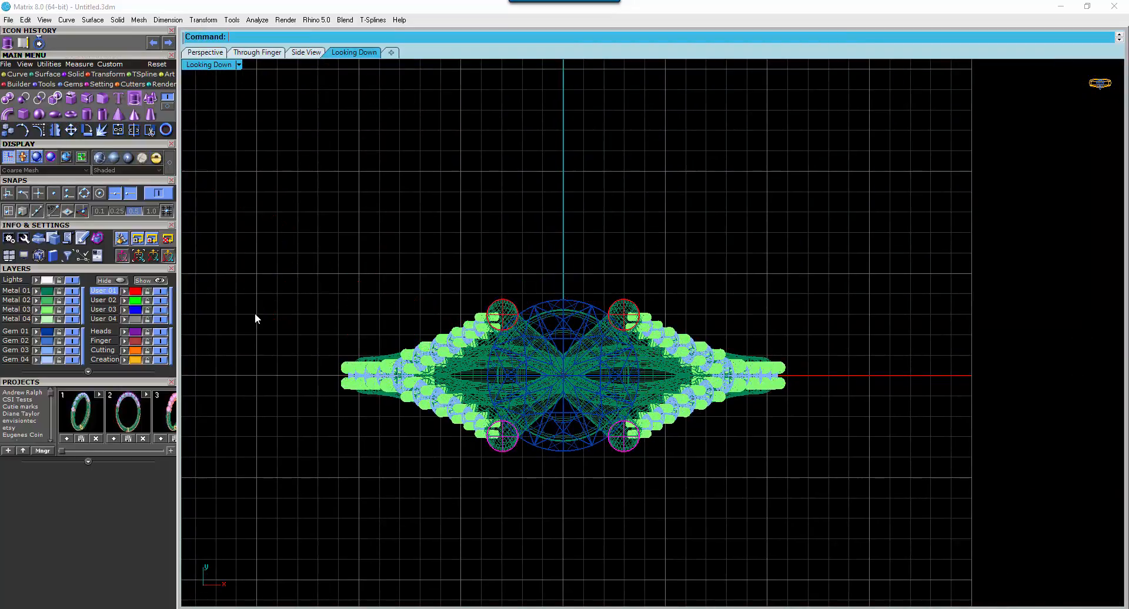
{"action": "left_click", "coordinate": [205, 52]}
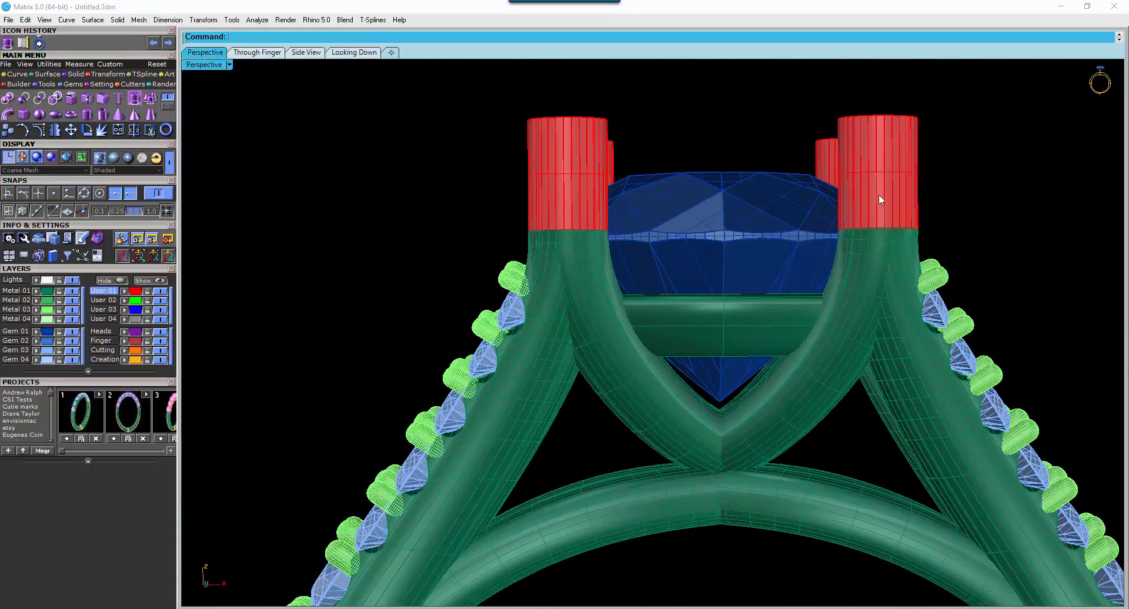
Select the center stone and create a cutter for it with Gem Cutter in Gem mode with Boolean off
{"action": "right_click_drag", "start_coordinate": [1034, 221], "coordinate": [563, 238]}
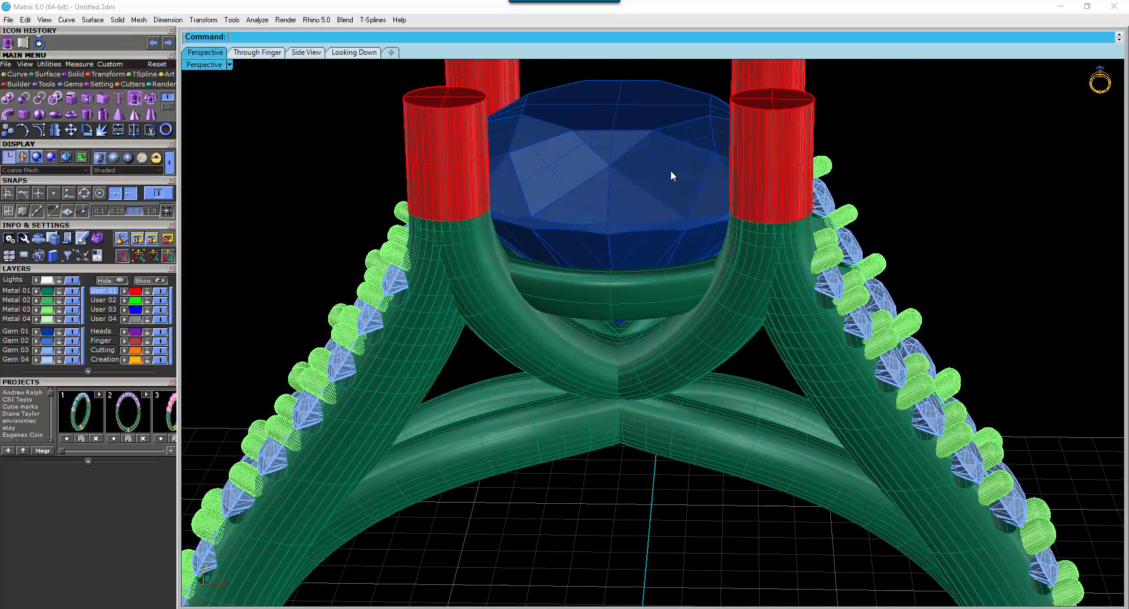
{"action": "right_click_drag", "start_coordinate": [652, 221], "coordinate": [746, 250]}
{"action": "left_click", "coordinate": [745, 250]}
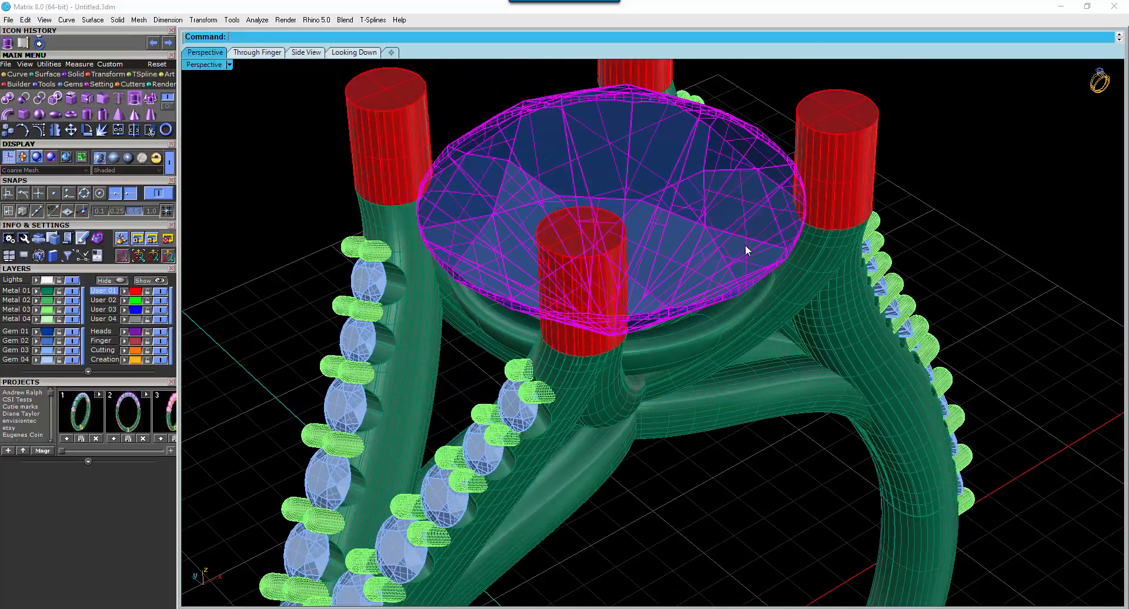
{"action": "scroll", "coordinate": [808, 266], "scroll_direction": "down", "scroll_amount": 6}
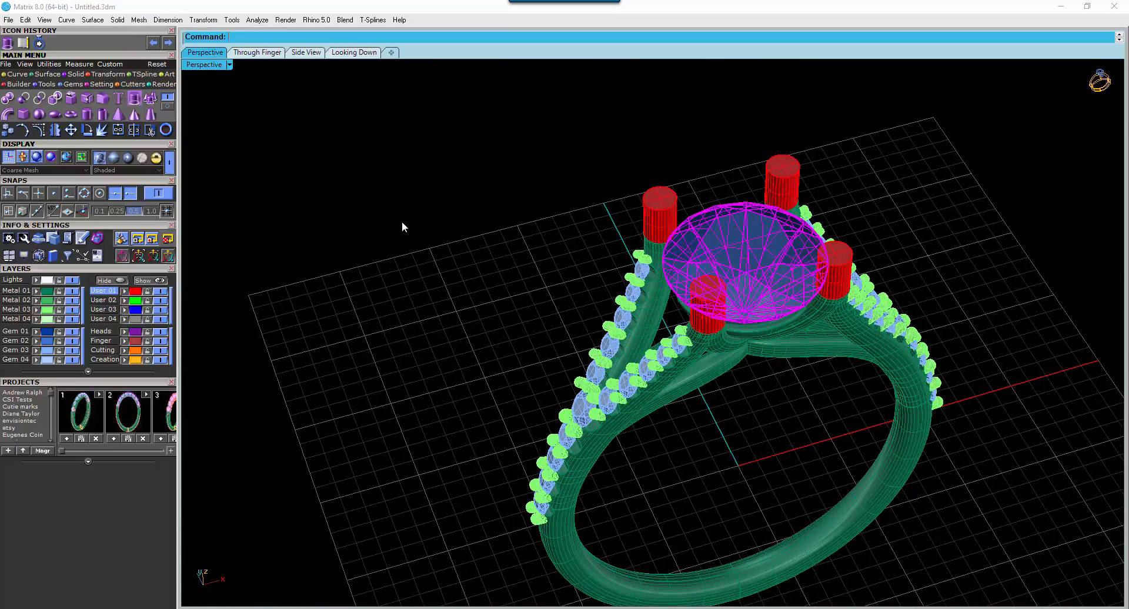
{"action": "key", "text": "F6"}
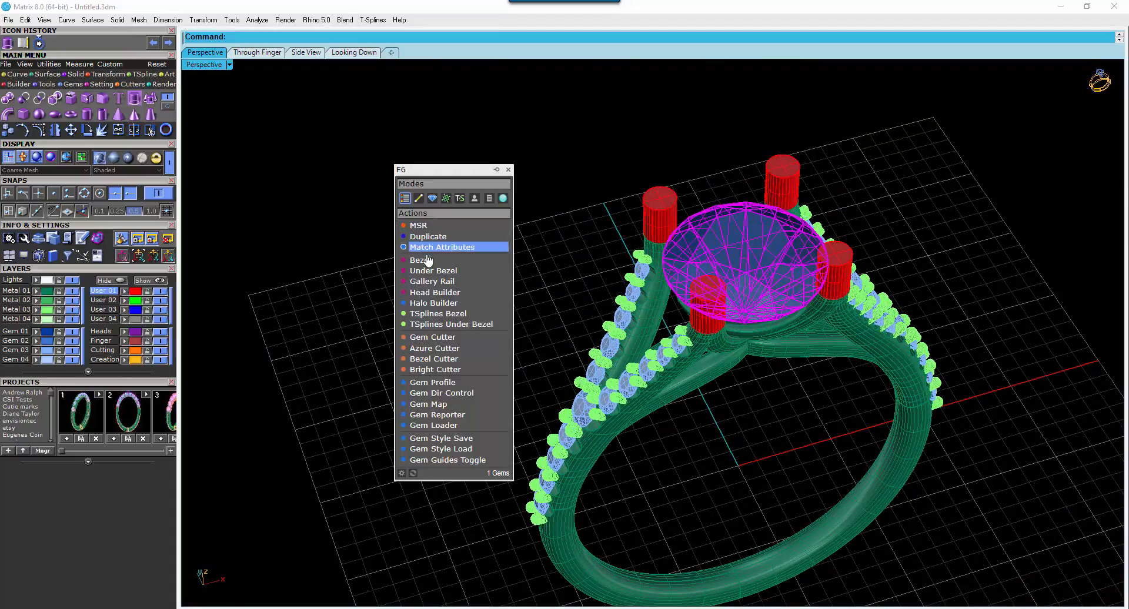
{"action": "left_click", "coordinate": [436, 338]}
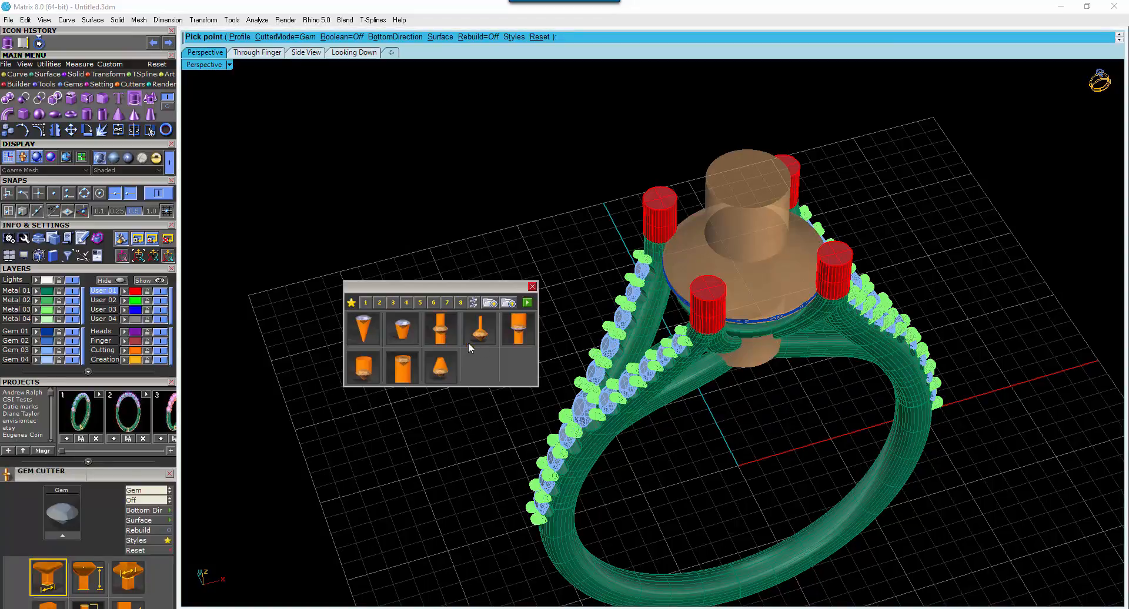
{"action": "left_click", "coordinate": [528, 306]}
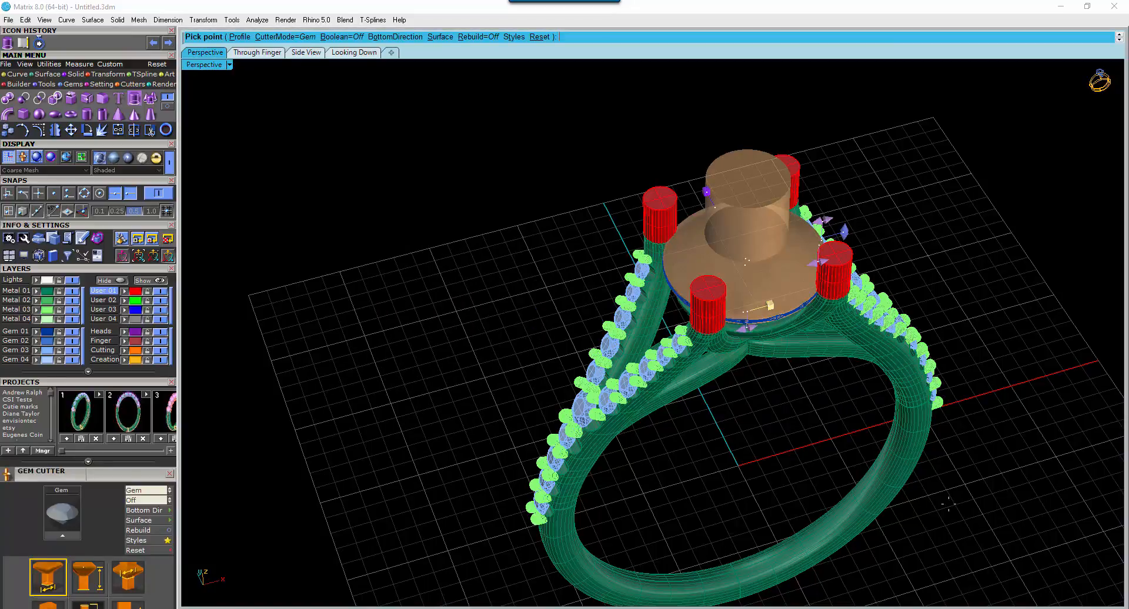
{"action": "right_click_drag", "start_coordinate": [929, 529], "coordinate": [853, 415]}
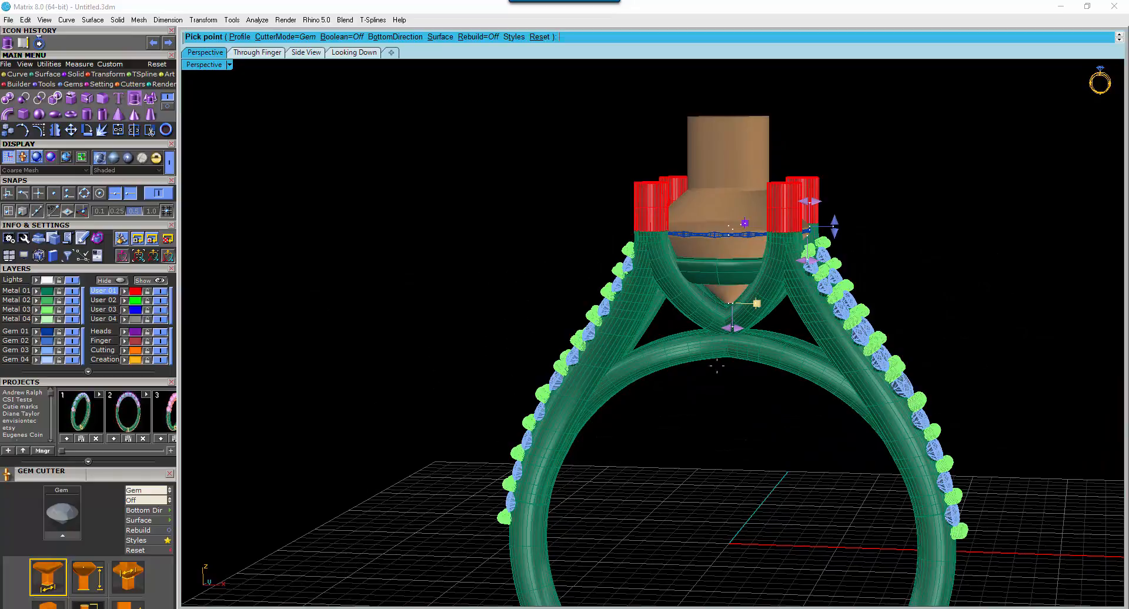
{"action": "right_click", "coordinate": [728, 422]}
{"action": "right_click_drag", "start_coordinate": [741, 421], "coordinate": [761, 499]}
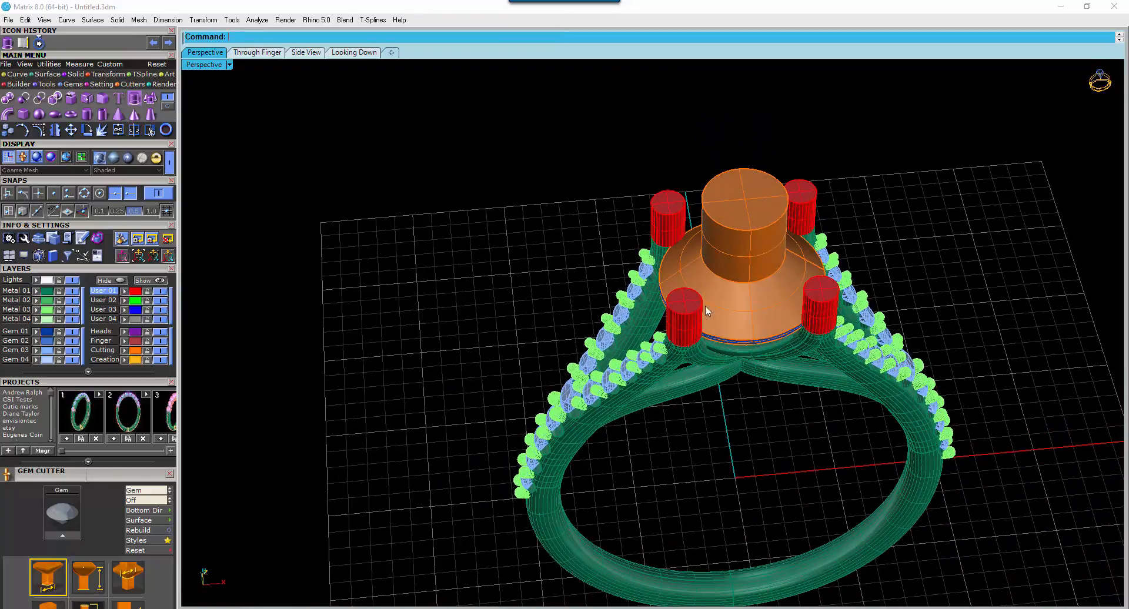
Delete the cutter from the center stone
{"action": "left_click", "coordinate": [737, 197]}
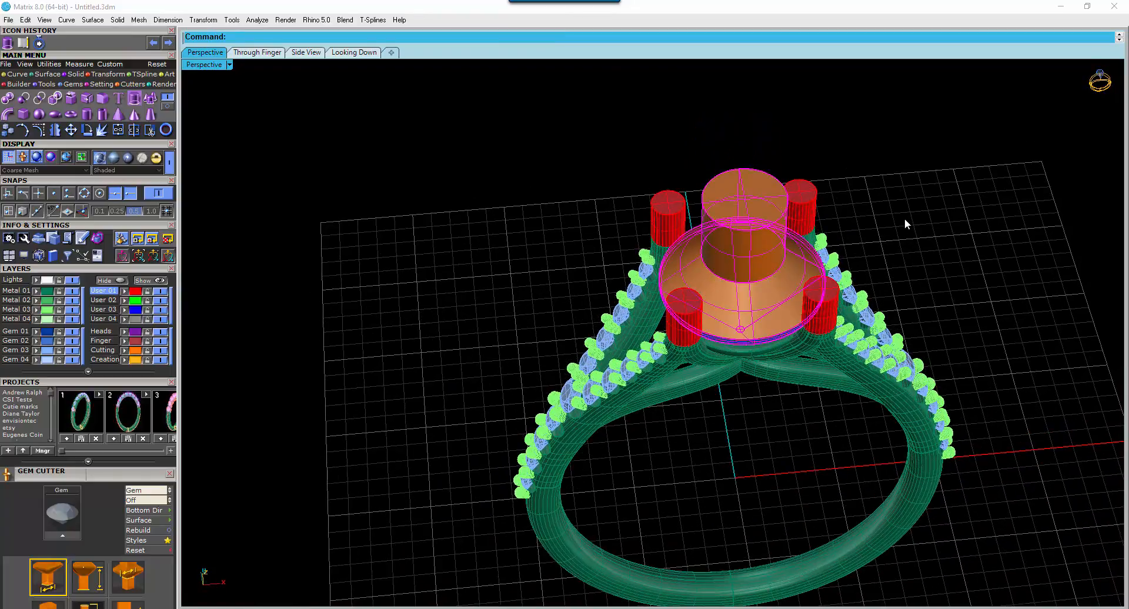
{"action": "key", "text": "Delete"}
{"action": "right_click_drag", "start_coordinate": [726, 397], "coordinate": [651, 357]}
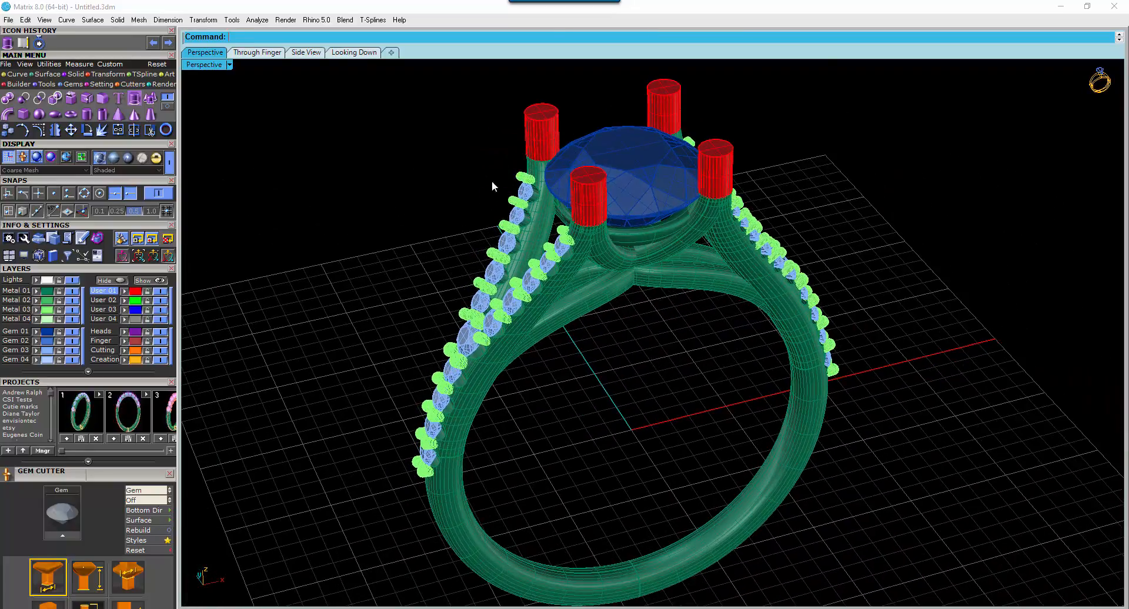
Hide the Gem 01 and Gem 03 layers so only the ring's metal parts are displayed
{"action": "left_click", "coordinate": [72, 331]}
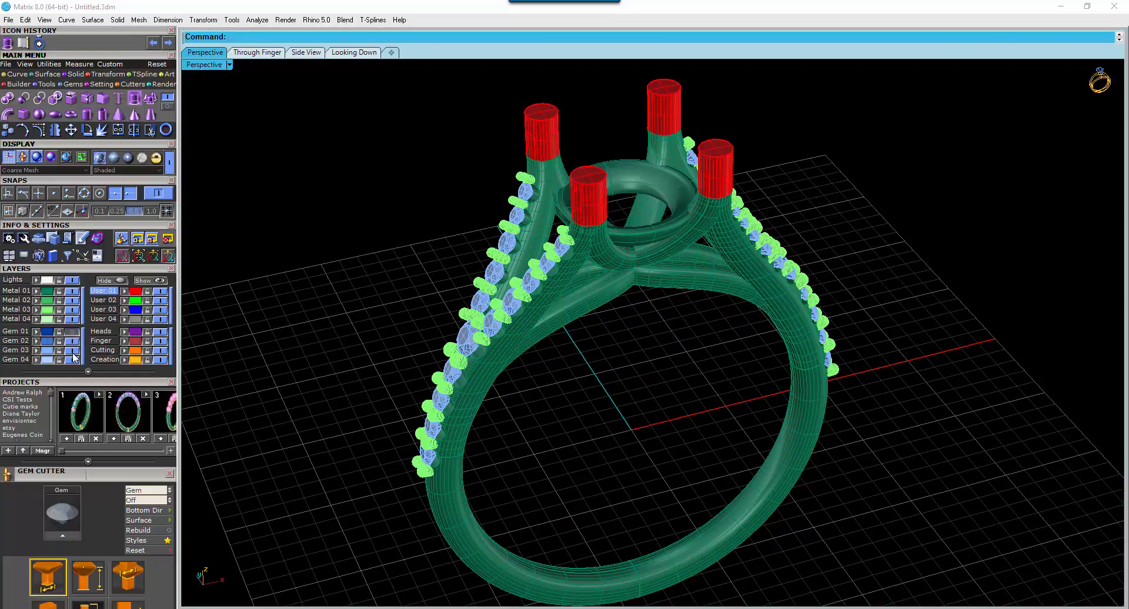
{"action": "left_click", "coordinate": [72, 350]}
{"action": "scroll", "coordinate": [512, 341], "scroll_direction": "down", "scroll_amount": 2}
{"action": "scroll", "coordinate": [519, 338], "scroll_direction": "down", "scroll_amount": 2}
{"action": "right_click_drag", "start_coordinate": [538, 405], "coordinate": [618, 377]}
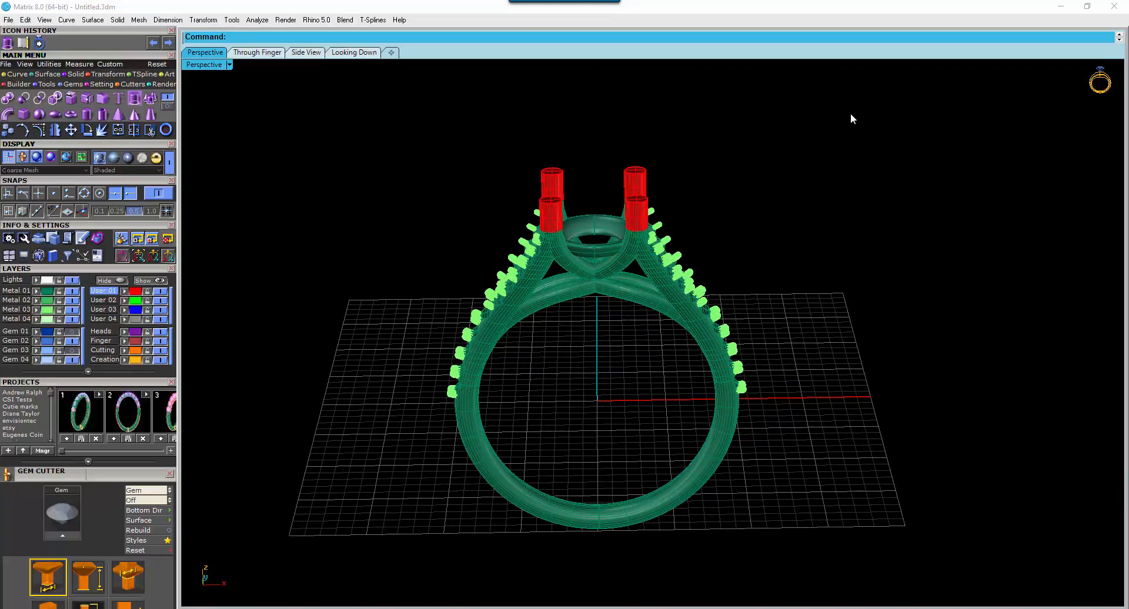
Convert all of the ring's metal parts into a print mesh with DeleteInputObjects on, and check the mesh with Mesh Repair
{"action": "left_click_drag", "start_coordinate": [851, 114], "coordinate": [302, 595]}
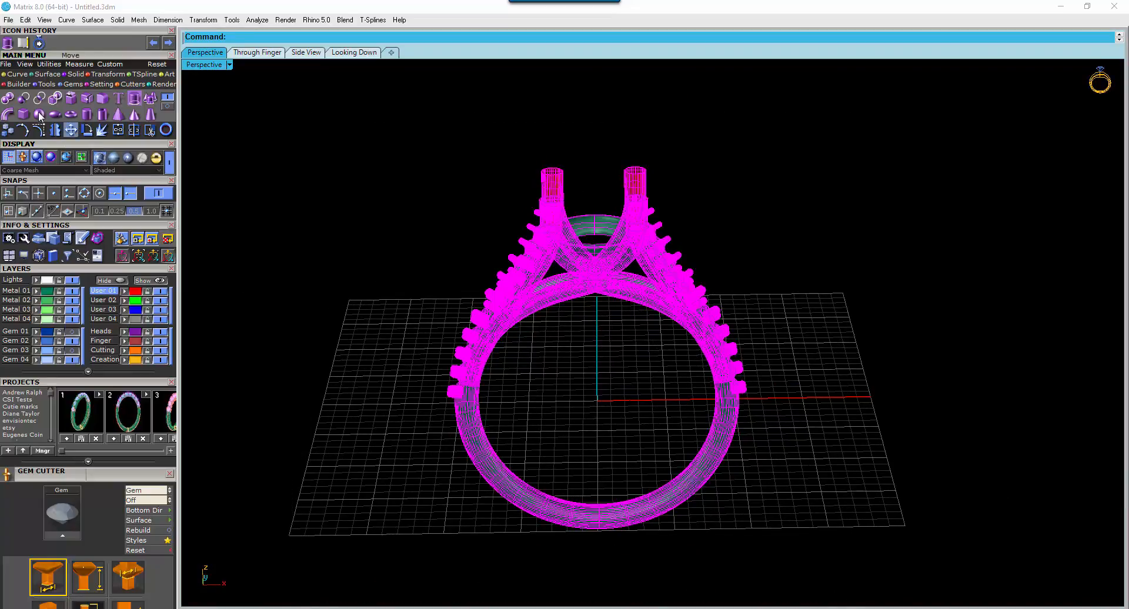
{"action": "left_click", "coordinate": [47, 84]}
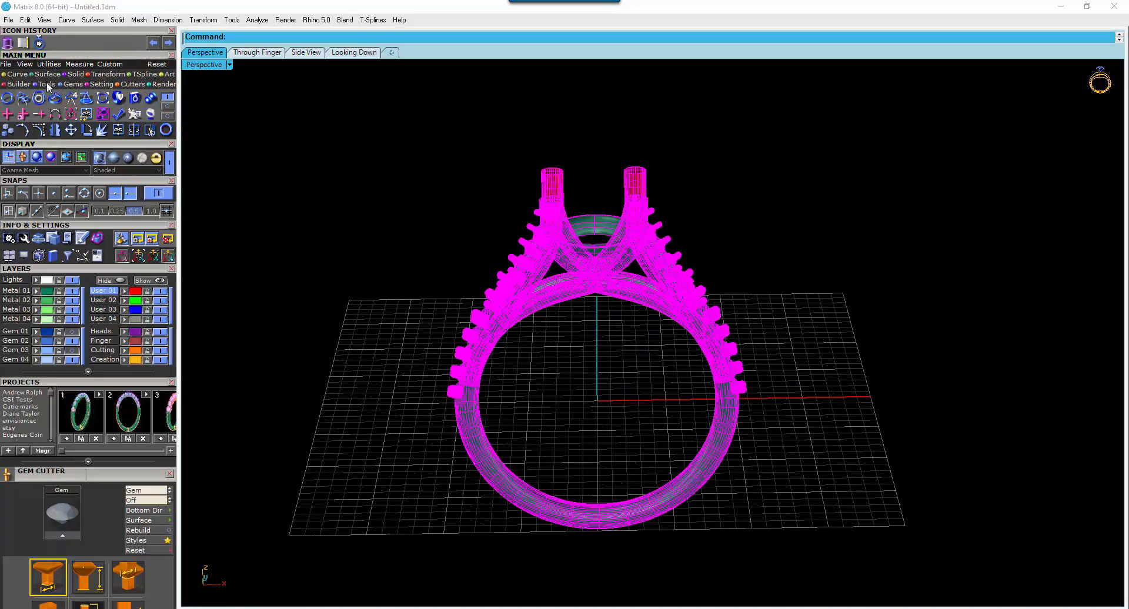
{"action": "left_click", "coordinate": [135, 114]}
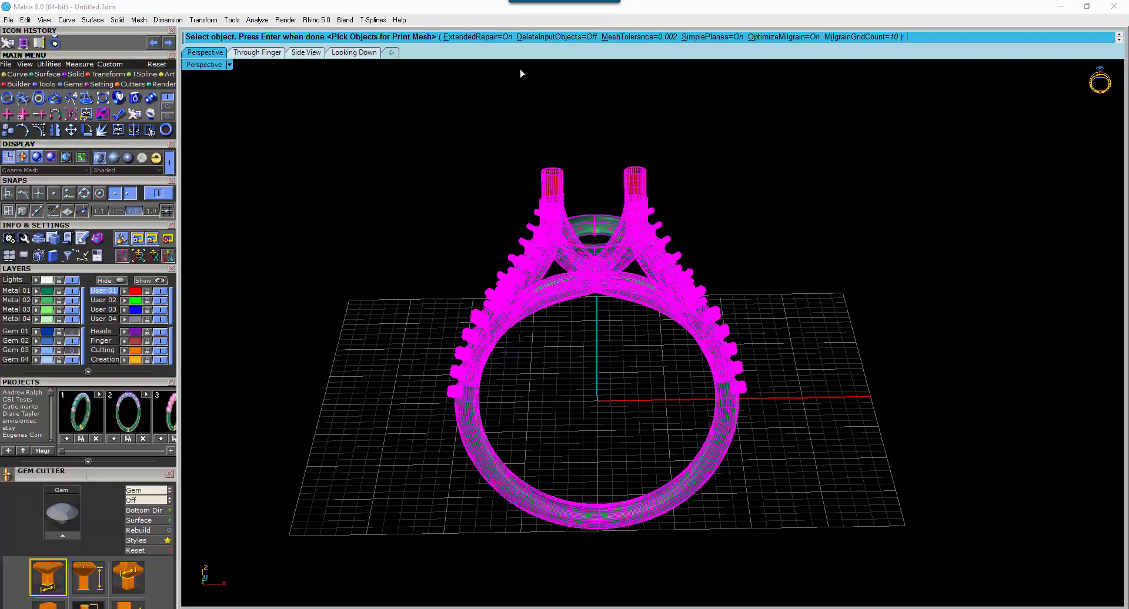
{"action": "left_click", "coordinate": [555, 37]}
{"action": "key", "text": "Return"}
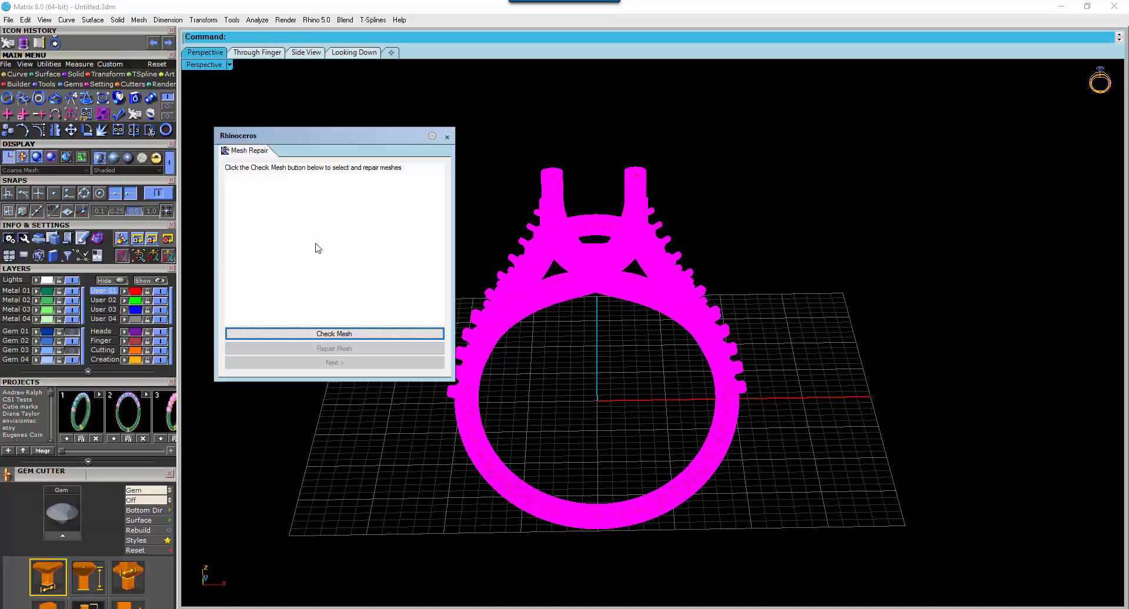
{"action": "left_click", "coordinate": [332, 335]}
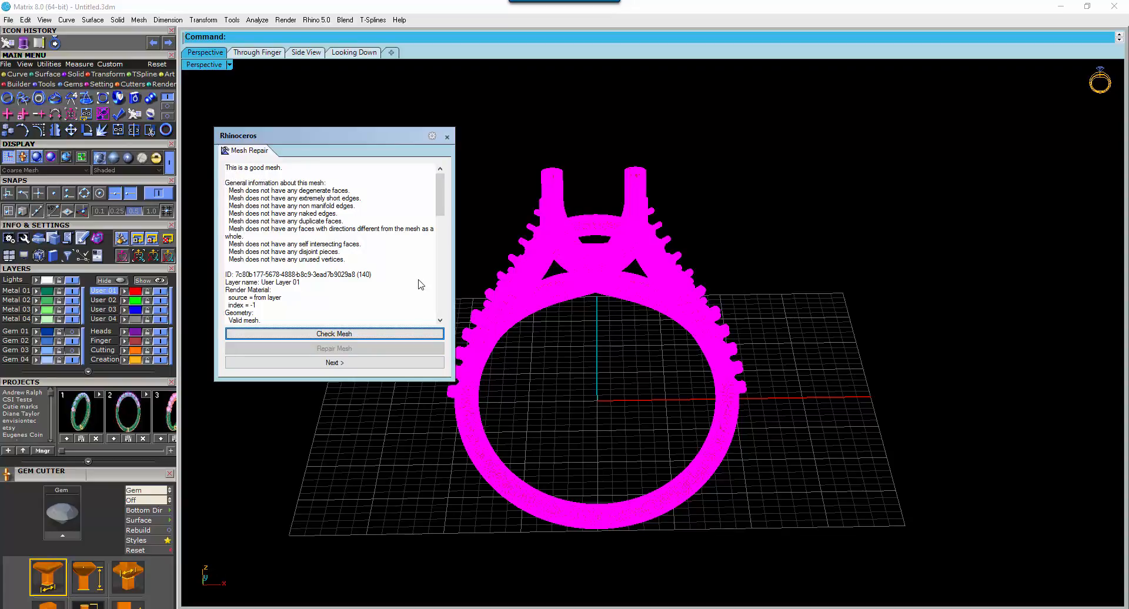
{"action": "left_click", "coordinate": [447, 137]}
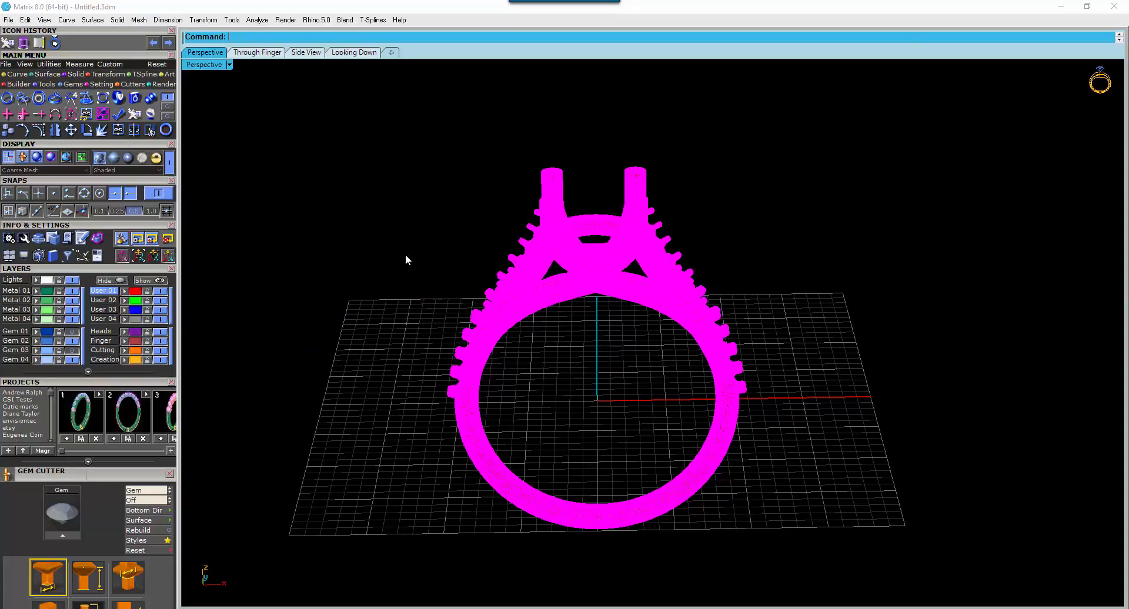
Set the viewport display to Plastic and move the ring's print mesh to the Metal 01 layer
{"action": "left_click", "coordinate": [128, 158]}
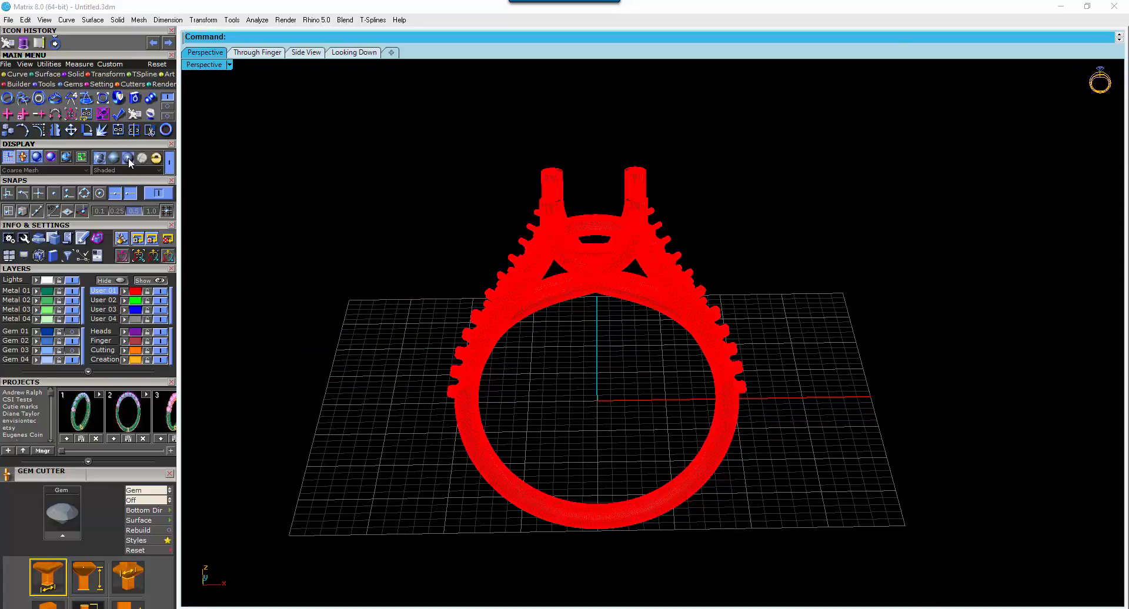
{"action": "mouse_move", "coordinate": [425, 344]}
{"action": "right_mouse_down"}
{"action": "mouse_move", "coordinate": [539, 355]}
{"action": "mouse_move", "coordinate": [555, 371]}
{"action": "mouse_move", "coordinate": [535, 370]}
{"action": "right_mouse_up"}
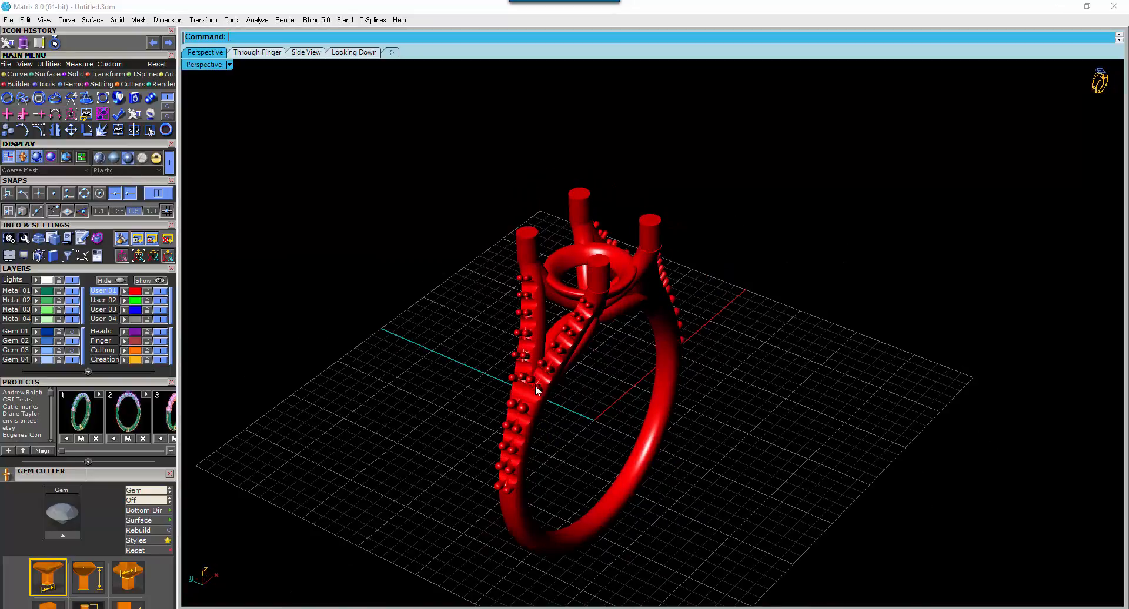
{"action": "left_click", "coordinate": [539, 390]}
{"action": "left_click", "coordinate": [35, 292]}
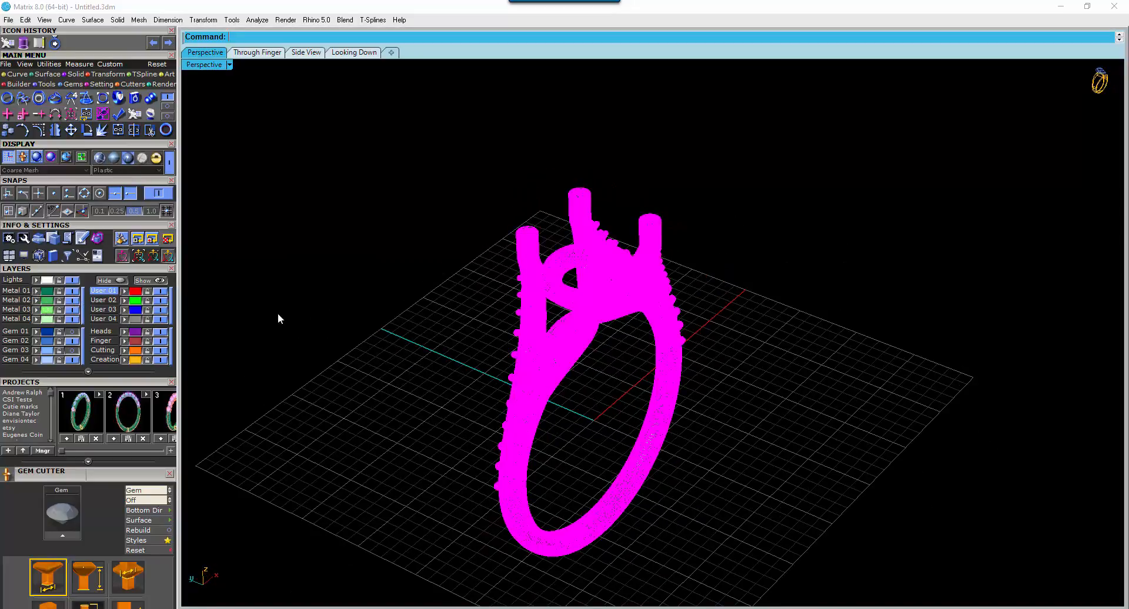
{"action": "right_click_drag", "start_coordinate": [757, 494], "coordinate": [661, 464]}
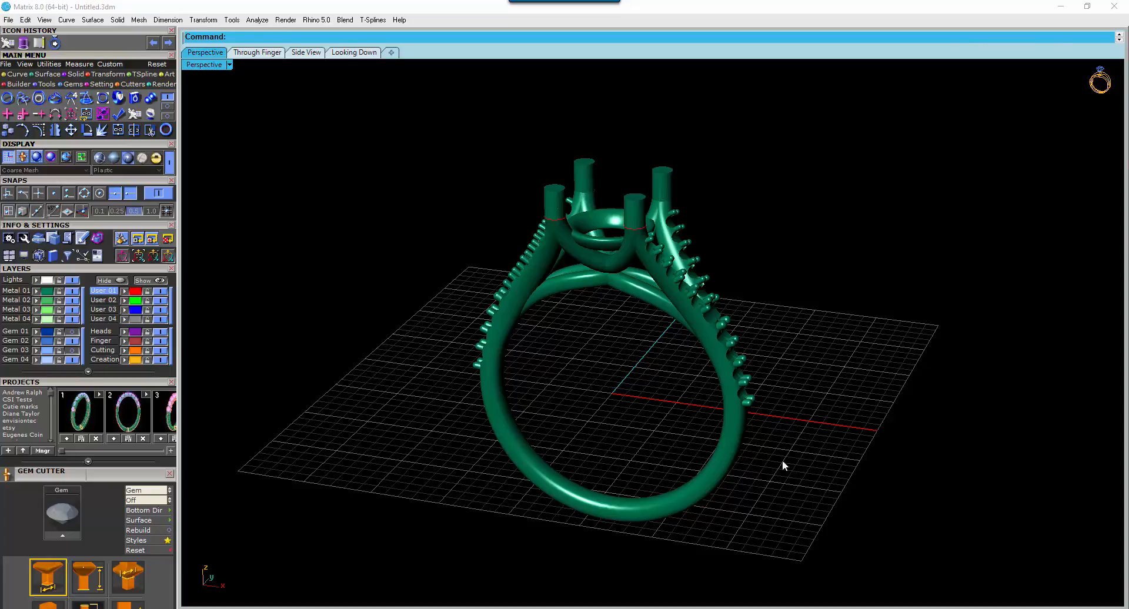
{"action": "right_click_drag", "start_coordinate": [783, 463], "coordinate": [748, 474]}
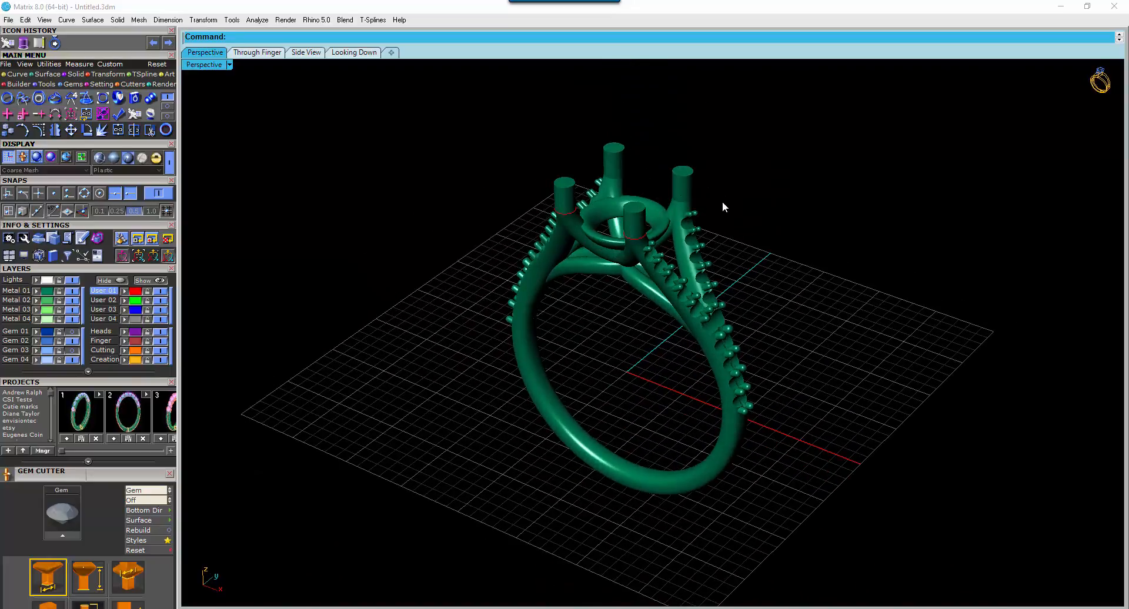
Select the ring mesh, open the 3D Printing tools and collapse the display, snaps, settings, layers and projects sections
{"action": "left_click", "coordinate": [686, 181]}
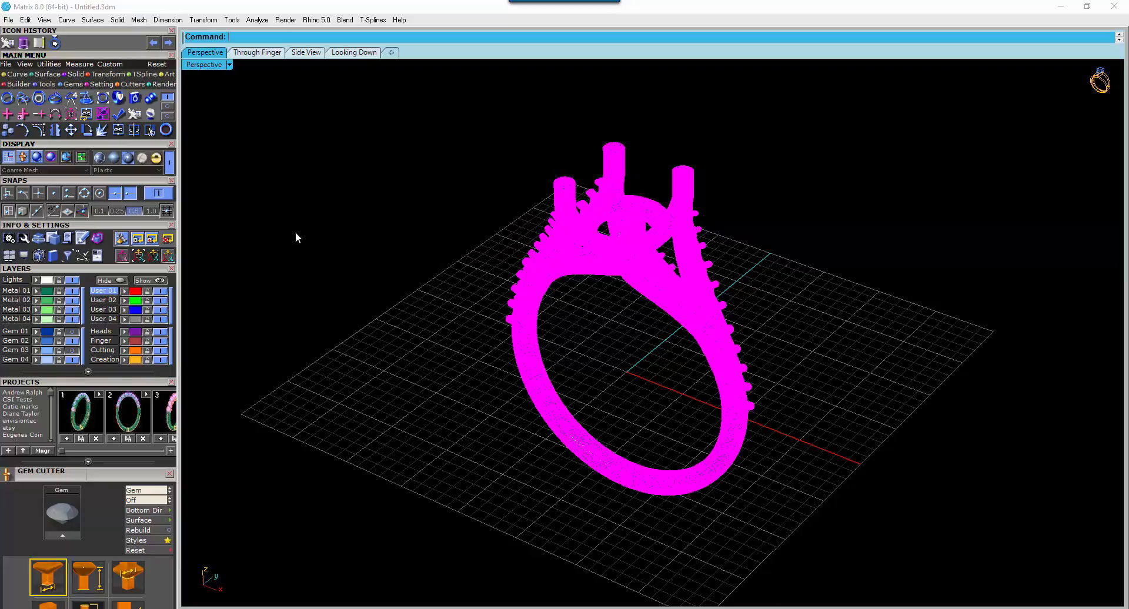
{"action": "left_click", "coordinate": [151, 117]}
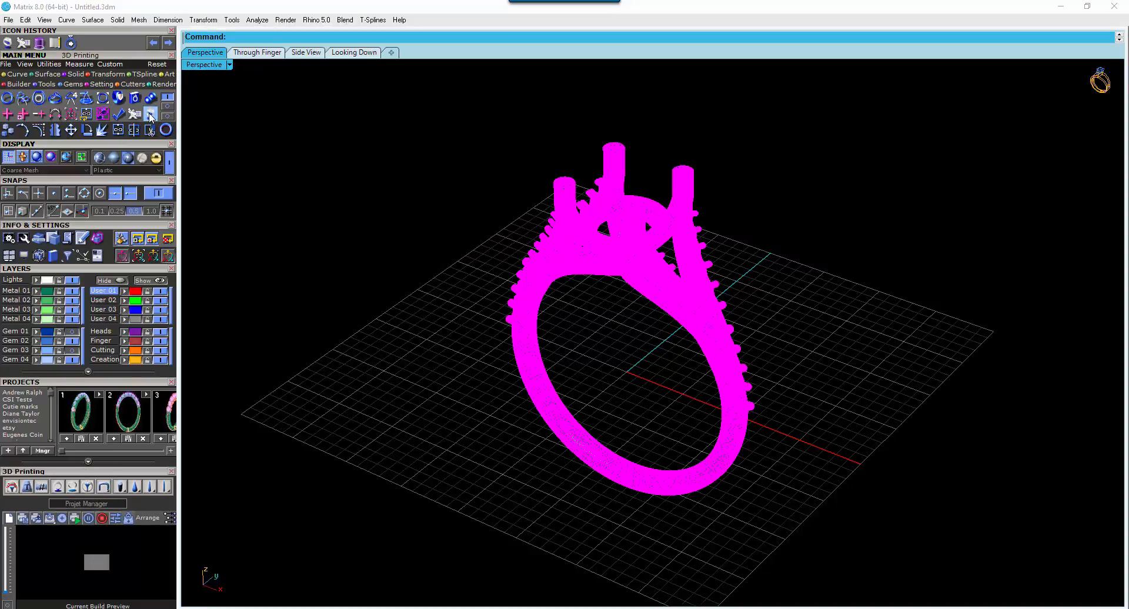
{"action": "left_click", "coordinate": [39, 145]}
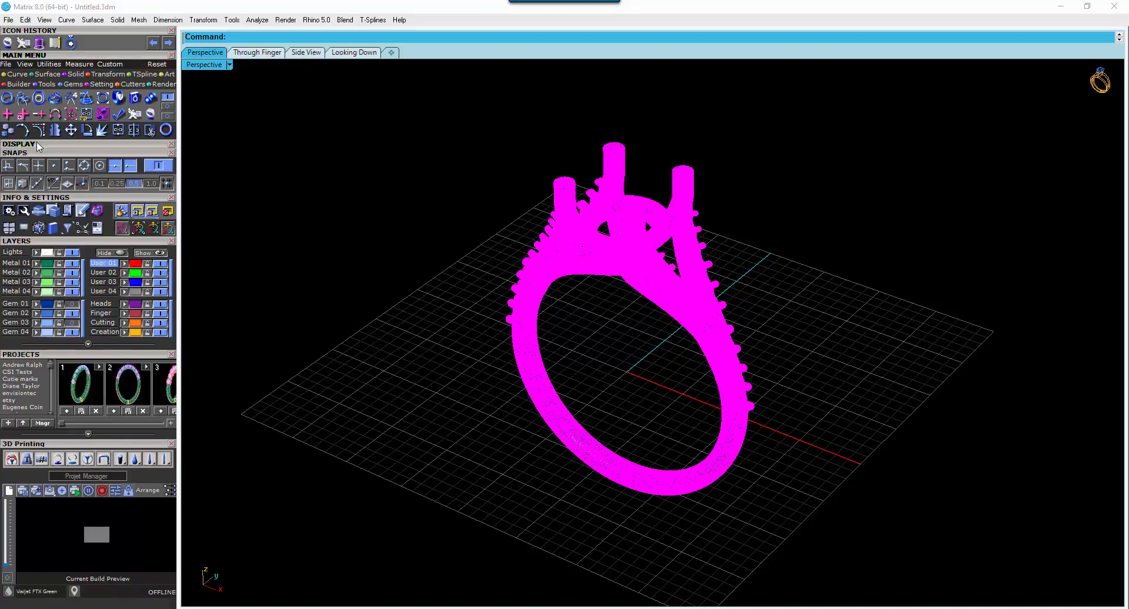
{"action": "left_click", "coordinate": [35, 153]}
{"action": "left_click", "coordinate": [36, 162]}
{"action": "left_click", "coordinate": [34, 171]}
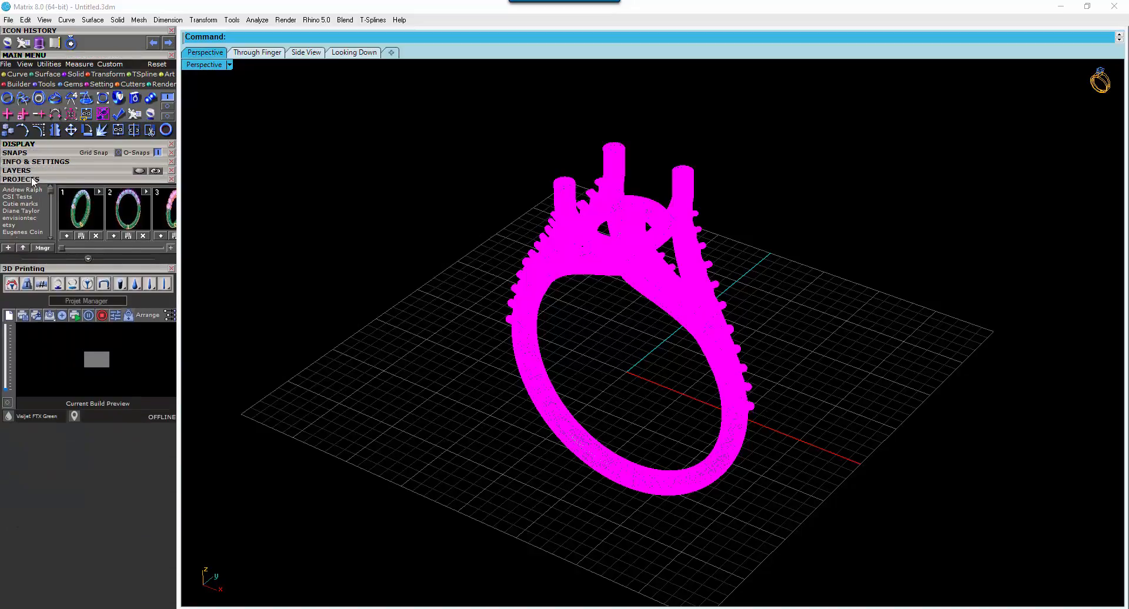
{"action": "left_click", "coordinate": [33, 179]}
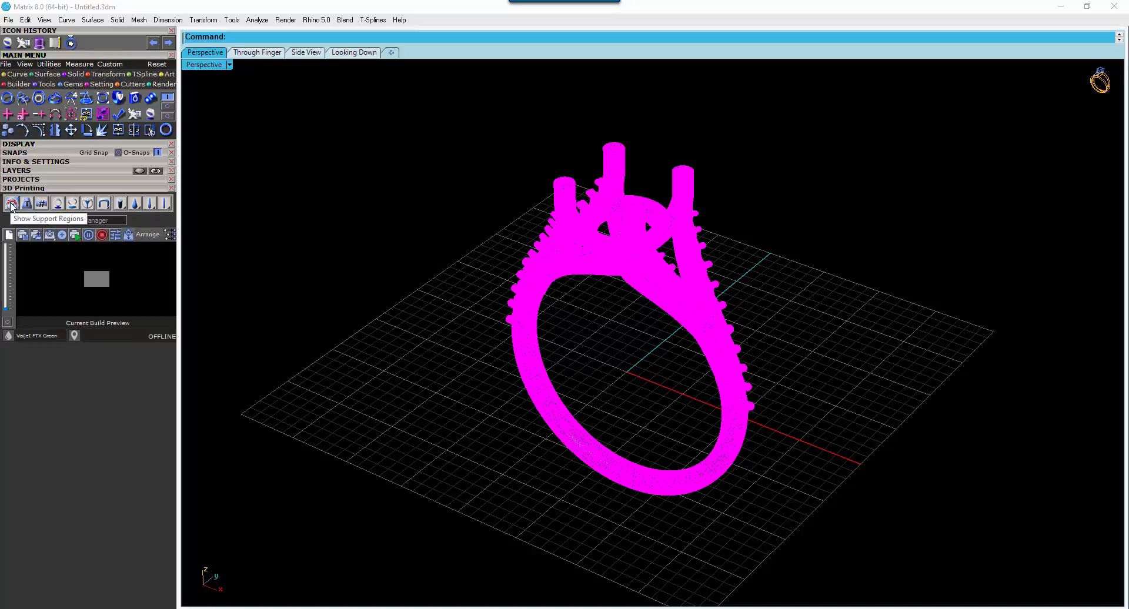
Show the ring mesh's support regions at 35 degrees and examine the areas on its underside that need support
{"action": "left_click", "coordinate": [12, 203]}
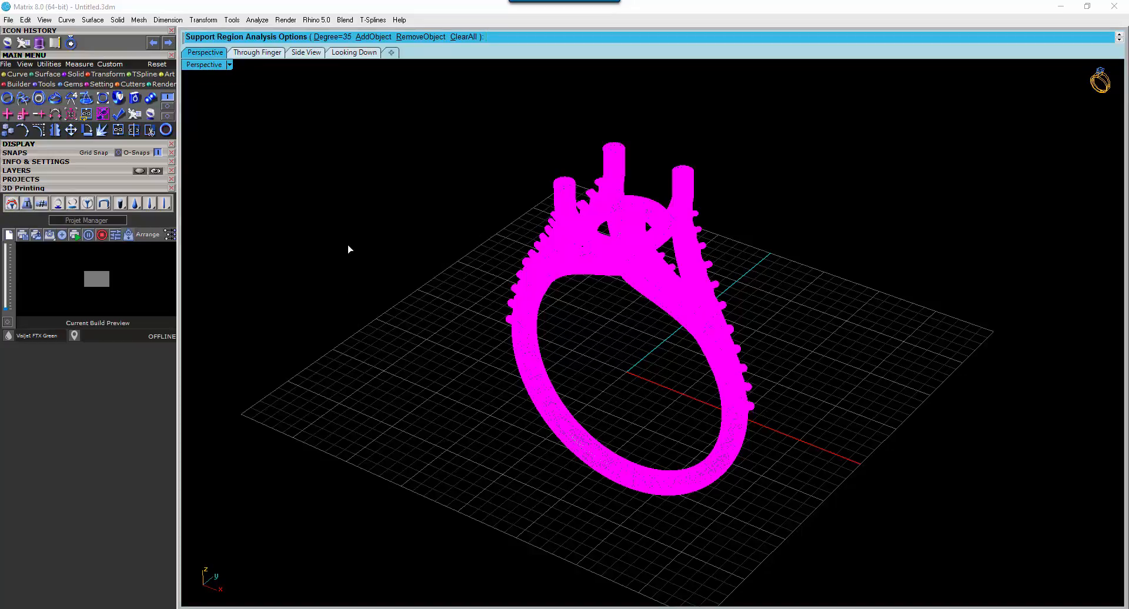
{"action": "right_click", "coordinate": [345, 166]}
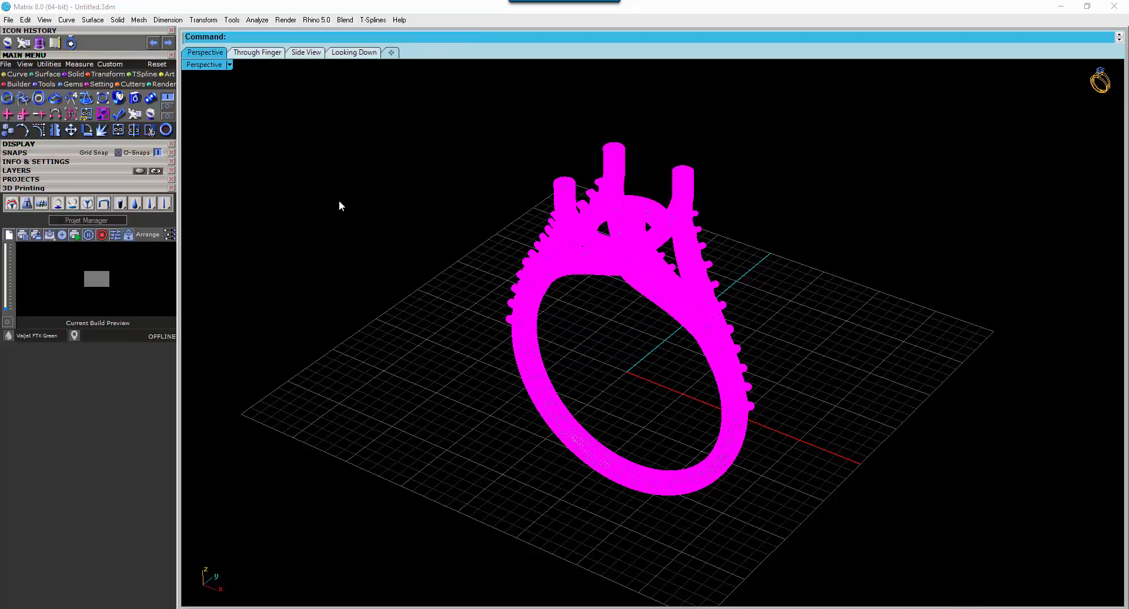
{"action": "right_click_drag", "start_coordinate": [405, 359], "coordinate": [574, 324]}
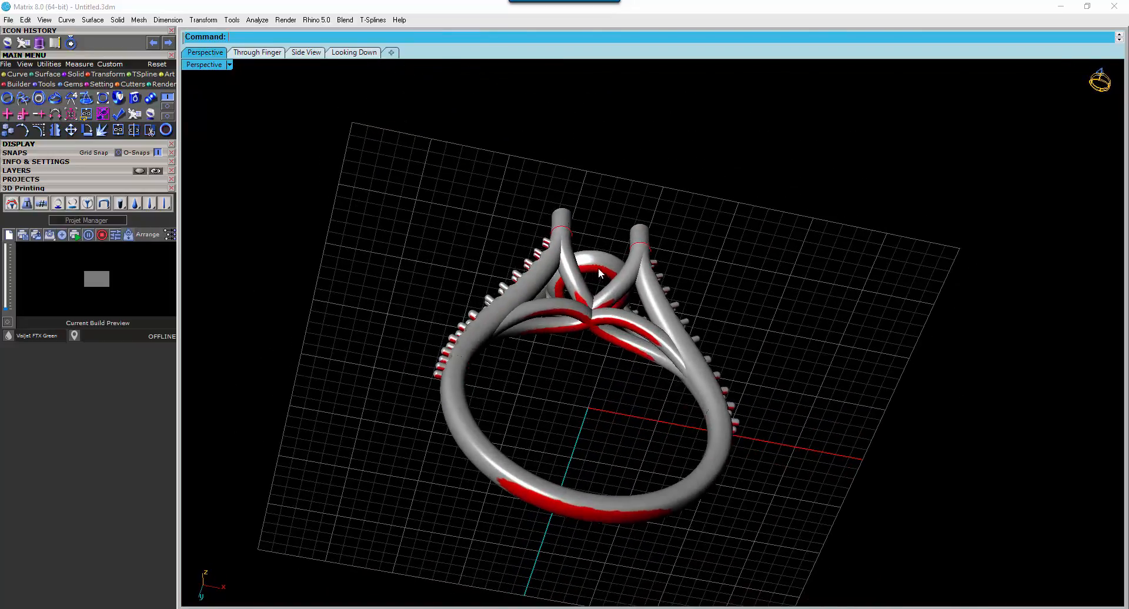
{"action": "right_click_drag", "start_coordinate": [663, 461], "coordinate": [646, 372]}
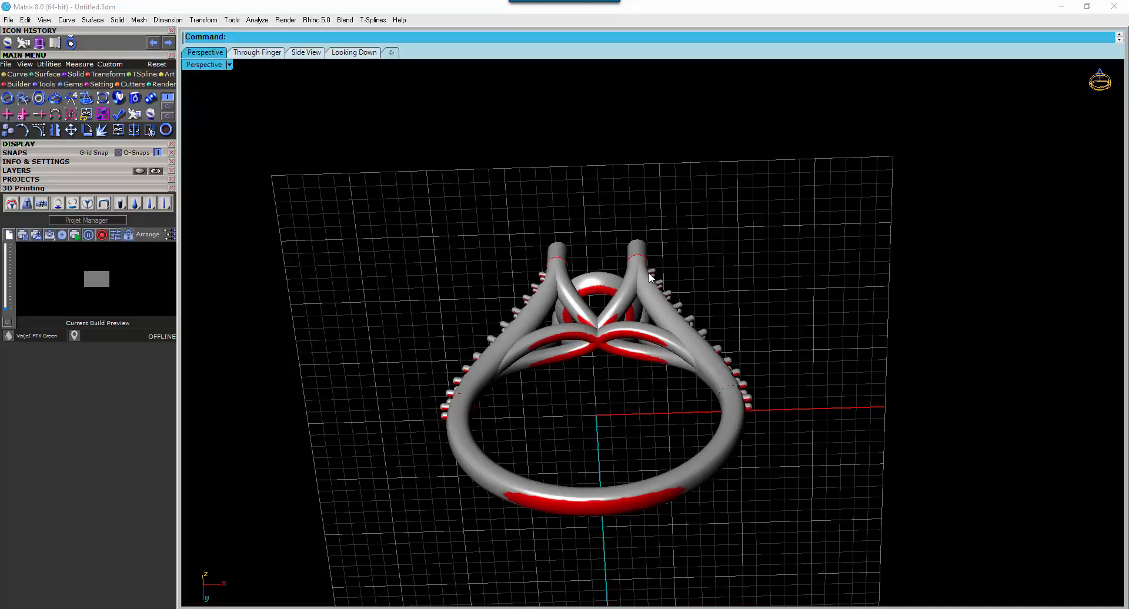
{"action": "right_click_drag", "start_coordinate": [874, 316], "coordinate": [764, 406]}
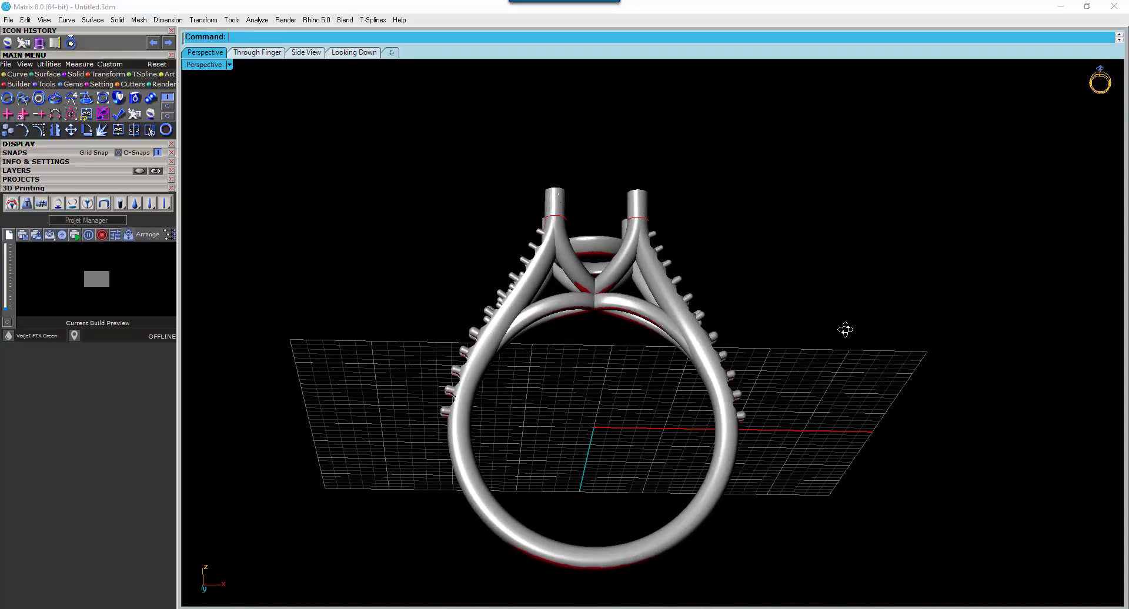
{"action": "right_click_drag", "start_coordinate": [846, 330], "coordinate": [748, 445]}
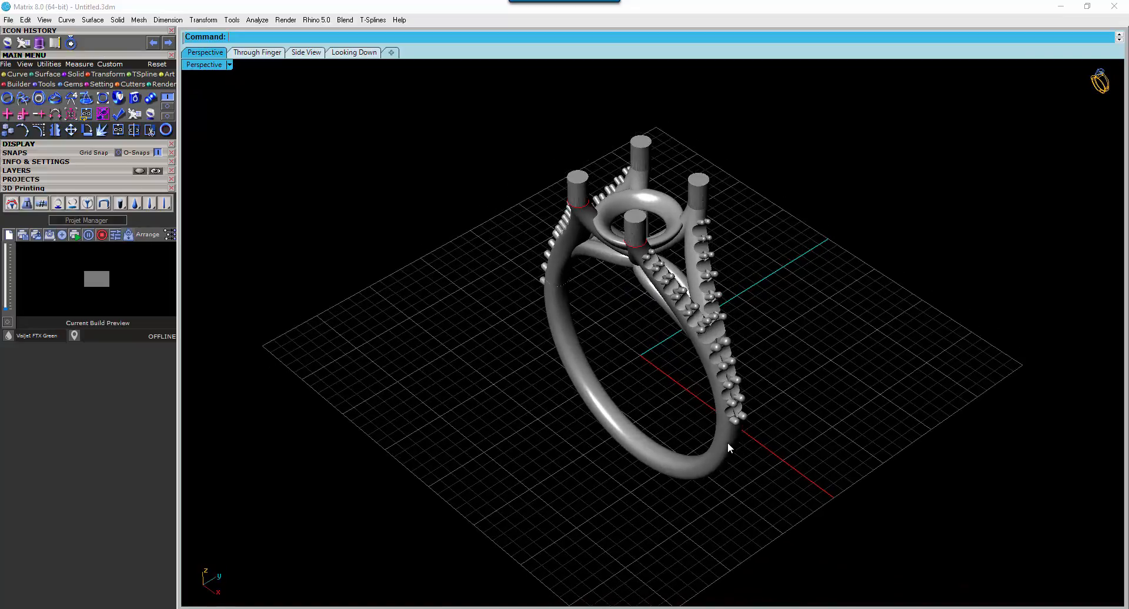
Add a sprue with an elliptical base beneath the ring mesh, setting its height to 4
{"action": "left_click", "coordinate": [728, 444]}
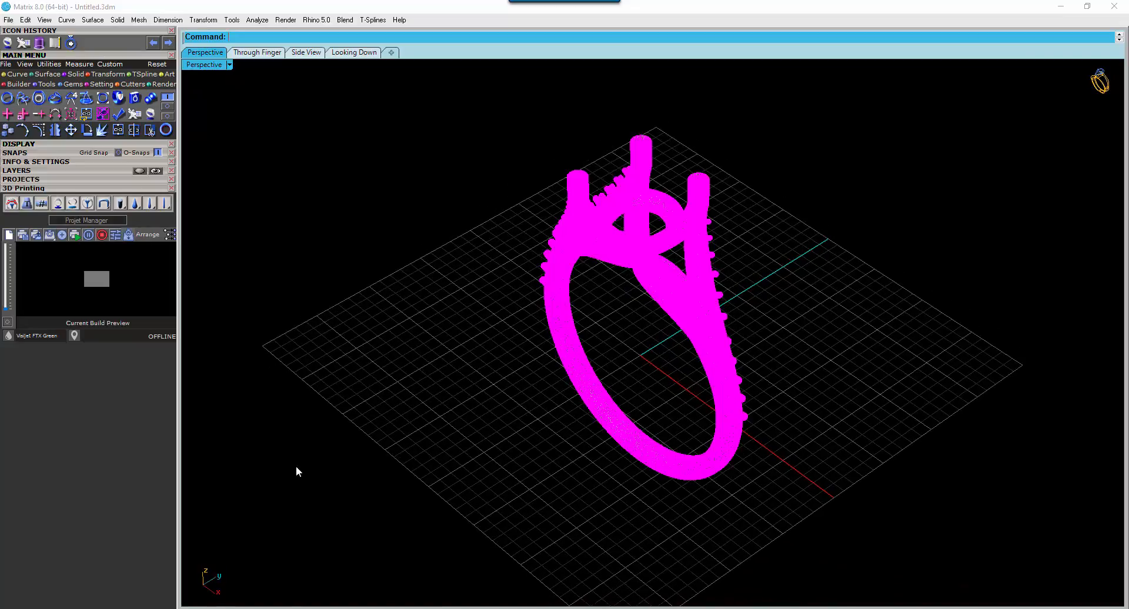
{"action": "left_click", "coordinate": [57, 204]}
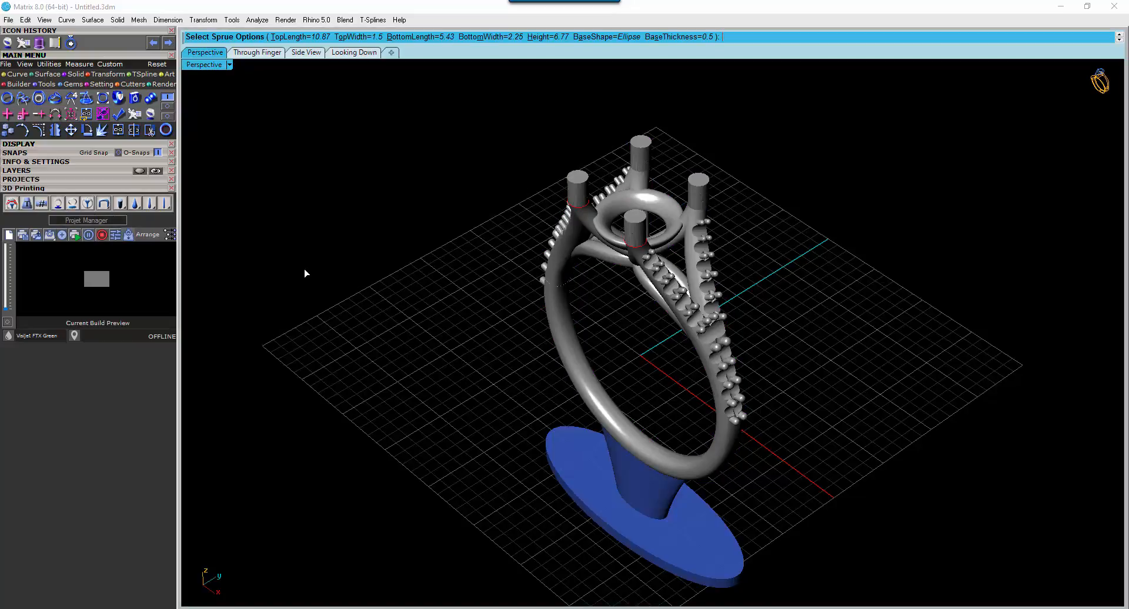
{"action": "right_click_drag", "start_coordinate": [398, 254], "coordinate": [727, 171]}
{"action": "scroll", "coordinate": [722, 294], "scroll_direction": "down", "scroll_amount": 6}
{"action": "right_click_drag", "start_coordinate": [693, 315], "coordinate": [635, 410], "text": "shift"}
{"action": "scroll", "coordinate": [595, 423], "scroll_direction": "up", "scroll_amount": 4}
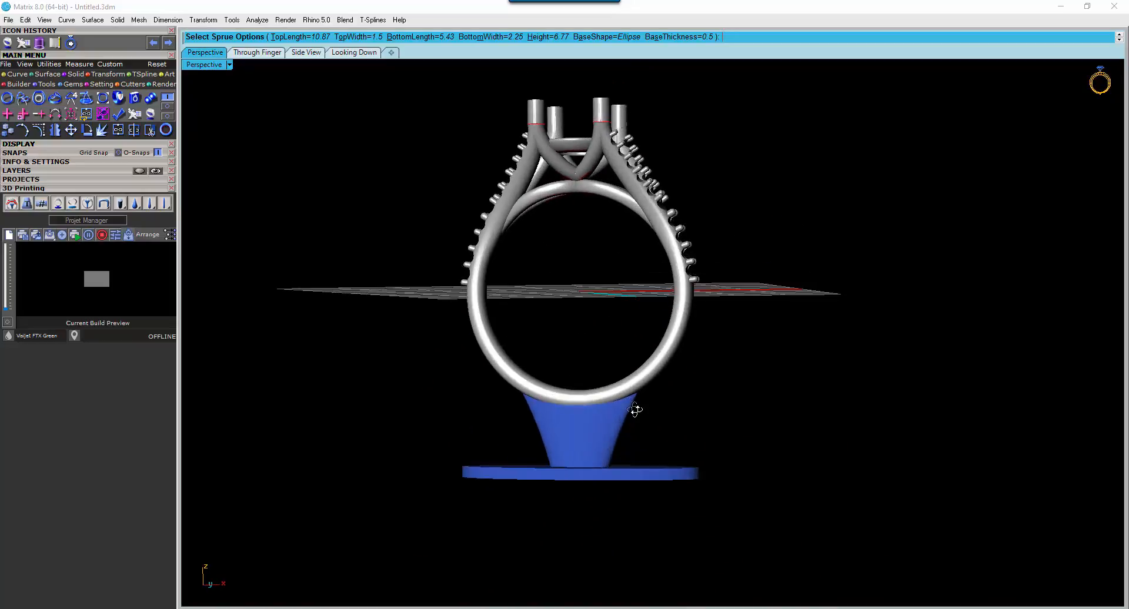
{"action": "left_click", "coordinate": [542, 38]}
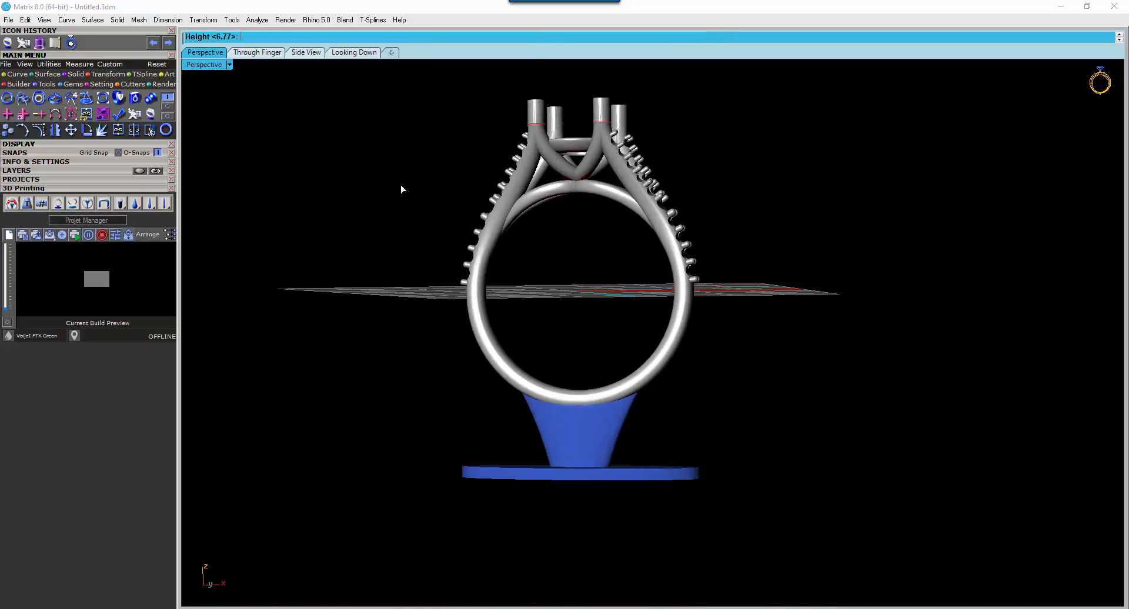
{"action": "type", "text": "4"}
{"action": "key", "text": "Return"}
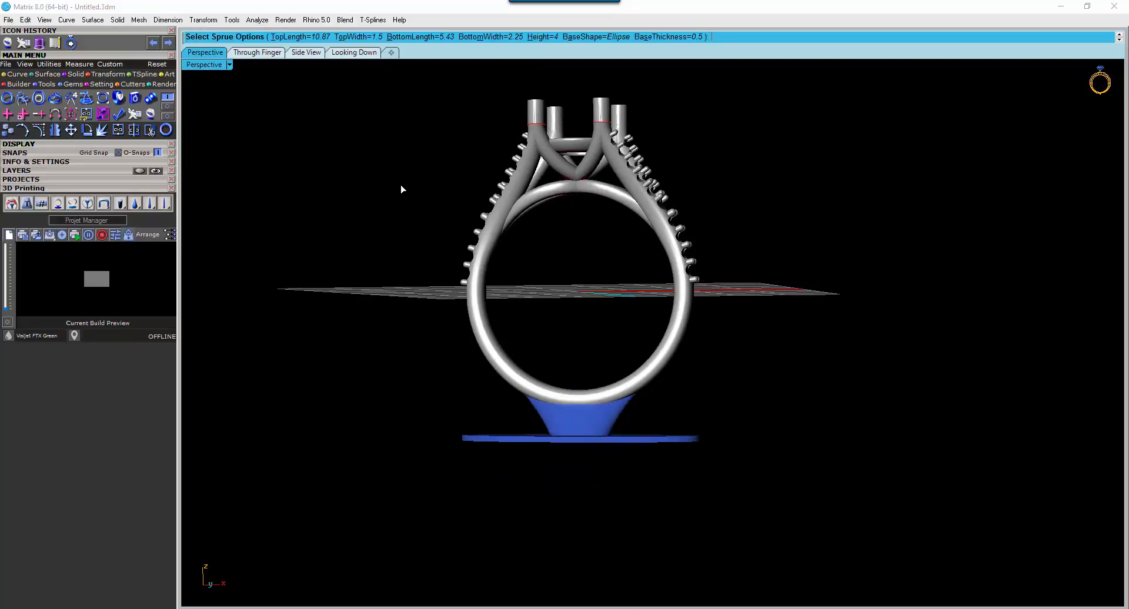
{"action": "mouse_move", "coordinate": [736, 341]}
{"action": "right_mouse_down"}
{"action": "mouse_move", "coordinate": [570, 363]}
{"action": "mouse_move", "coordinate": [620, 348]}
{"action": "mouse_move", "coordinate": [726, 369]}
{"action": "mouse_move", "coordinate": [782, 360]}
{"action": "mouse_move", "coordinate": [753, 370]}
{"action": "mouse_move", "coordinate": [735, 342]}
{"action": "right_mouse_up"}
{"action": "key", "text": "Return"}
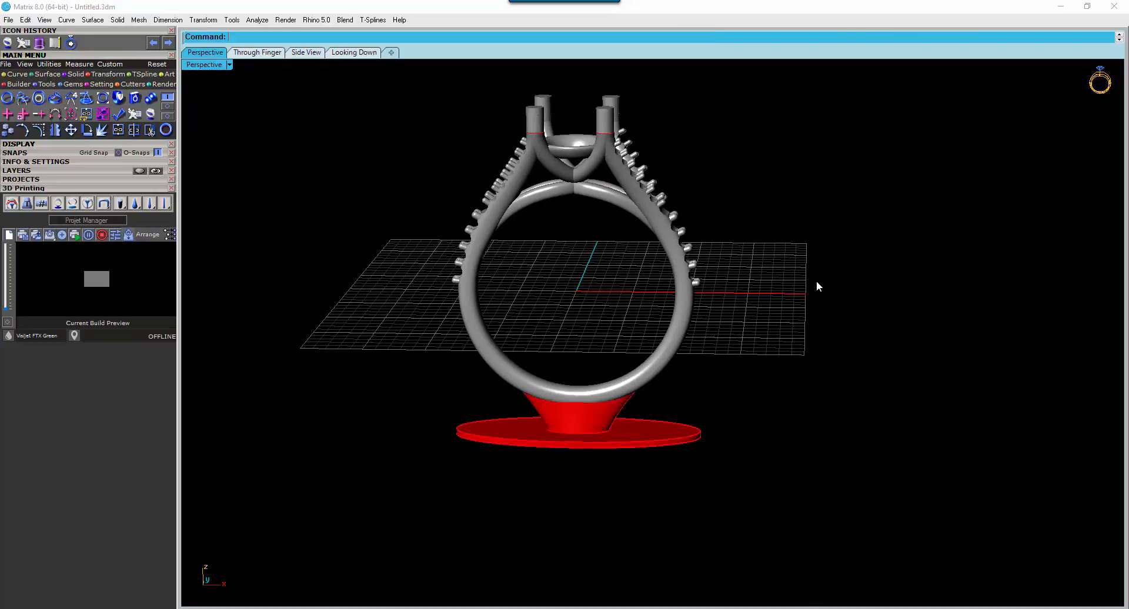
Start a branching support inside the ring with MirrorX and MirrorY on, and place its first tips on the gallery rails' support regions
{"action": "left_click", "coordinate": [88, 203]}
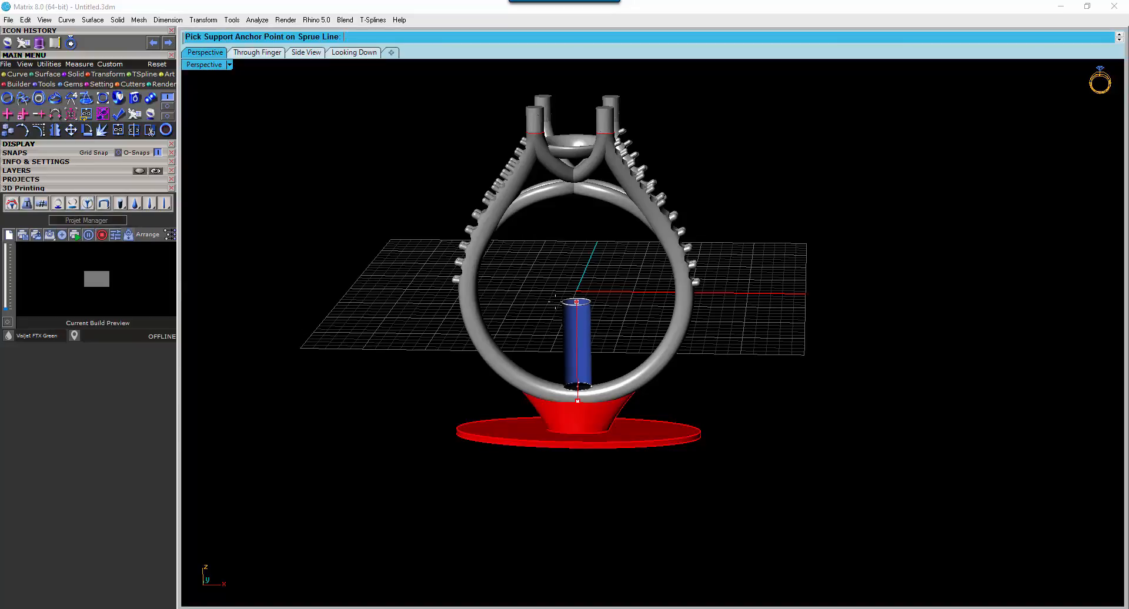
{"action": "left_click", "coordinate": [604, 260]}
{"action": "right_click_drag", "start_coordinate": [605, 260], "coordinate": [605, 175]}
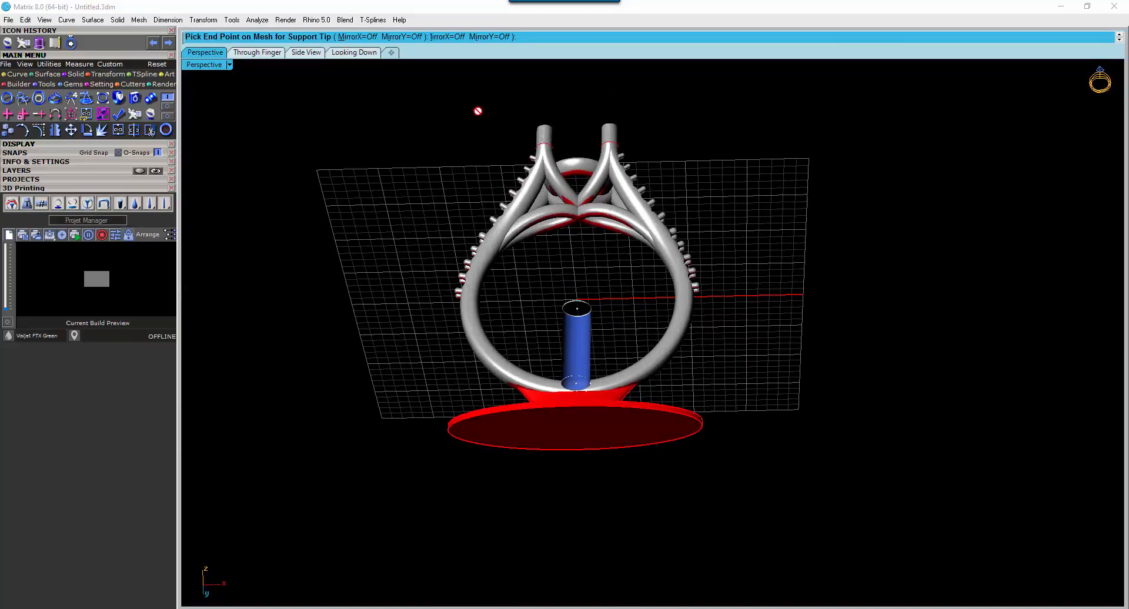
{"action": "left_click", "coordinate": [363, 39]}
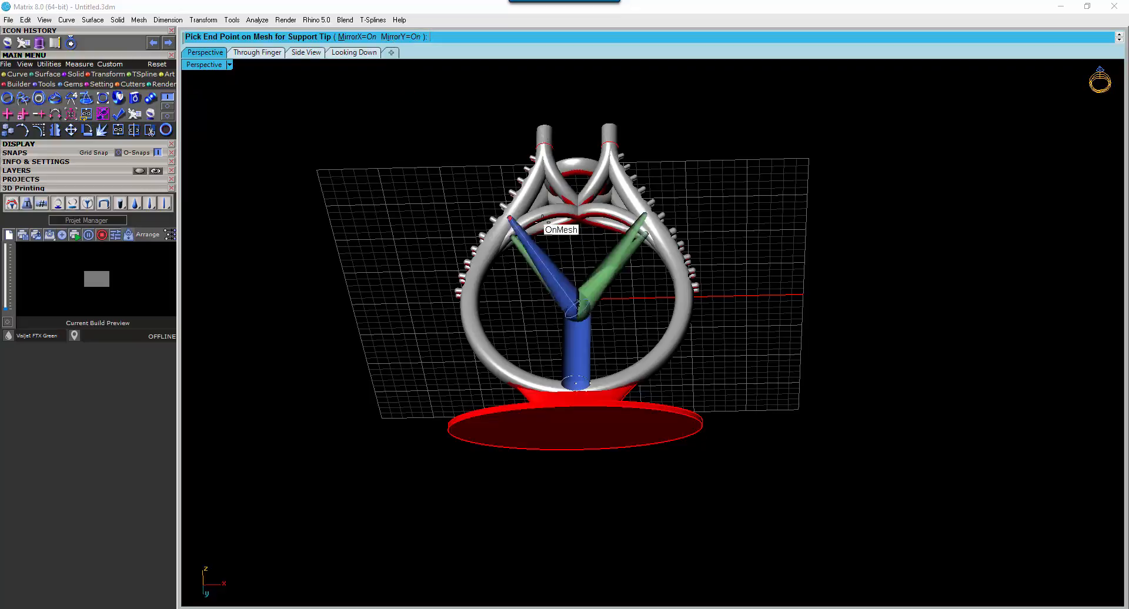
{"action": "scroll", "coordinate": [568, 229], "scroll_direction": "up", "scroll_amount": 5}
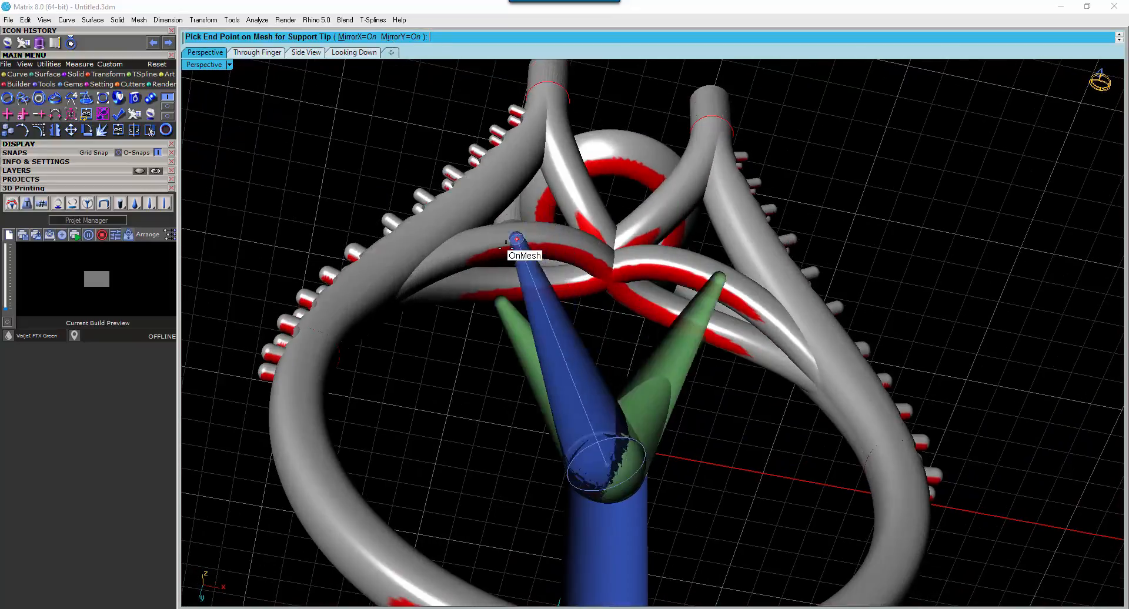
{"action": "scroll", "coordinate": [517, 252], "scroll_direction": "up", "scroll_amount": 5}
{"action": "left_click", "coordinate": [551, 259]}
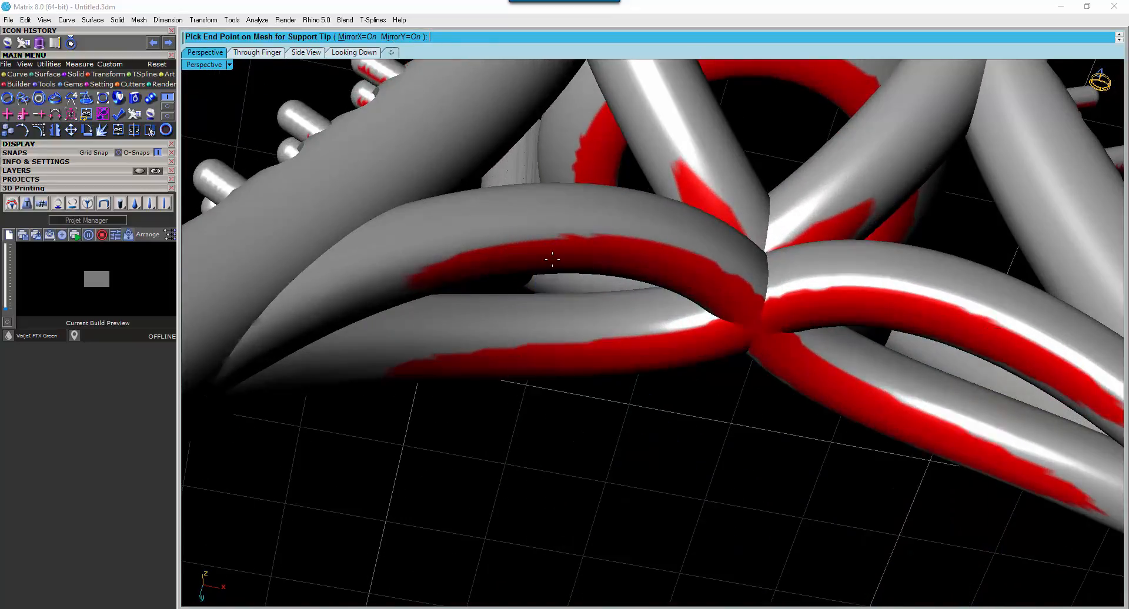
Add a second set of mirrored support tips on the gallery rails, closer to where the rails meet
{"action": "left_click", "coordinate": [676, 271]}
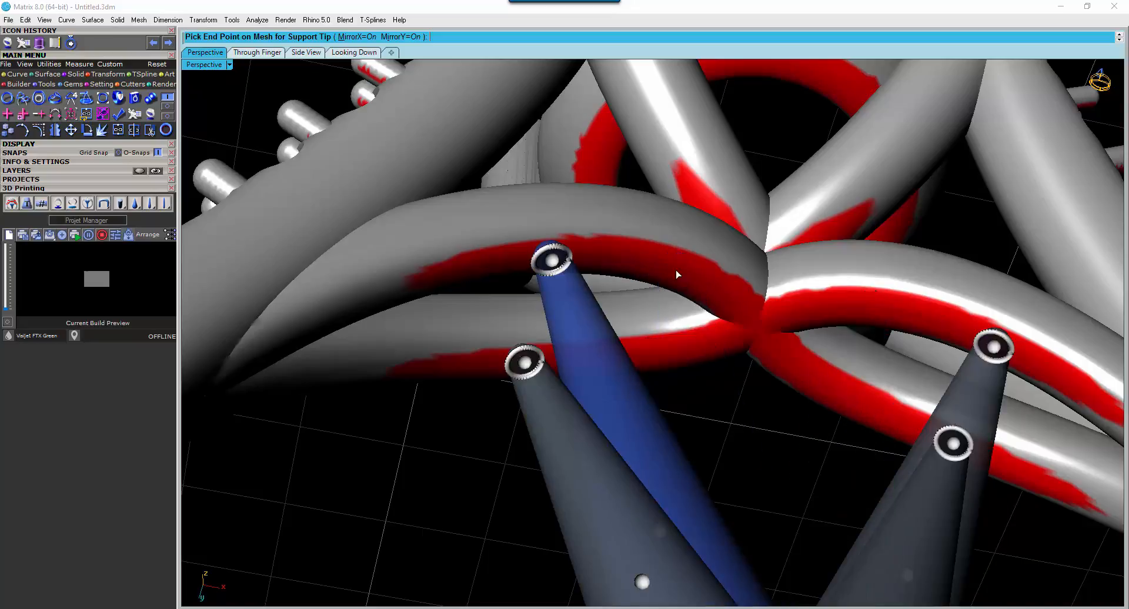
{"action": "scroll", "coordinate": [681, 268], "scroll_direction": "down", "scroll_amount": 4}
{"action": "right_click_drag", "start_coordinate": [721, 243], "coordinate": [694, 284]}
{"action": "left_click", "coordinate": [549, 221]}
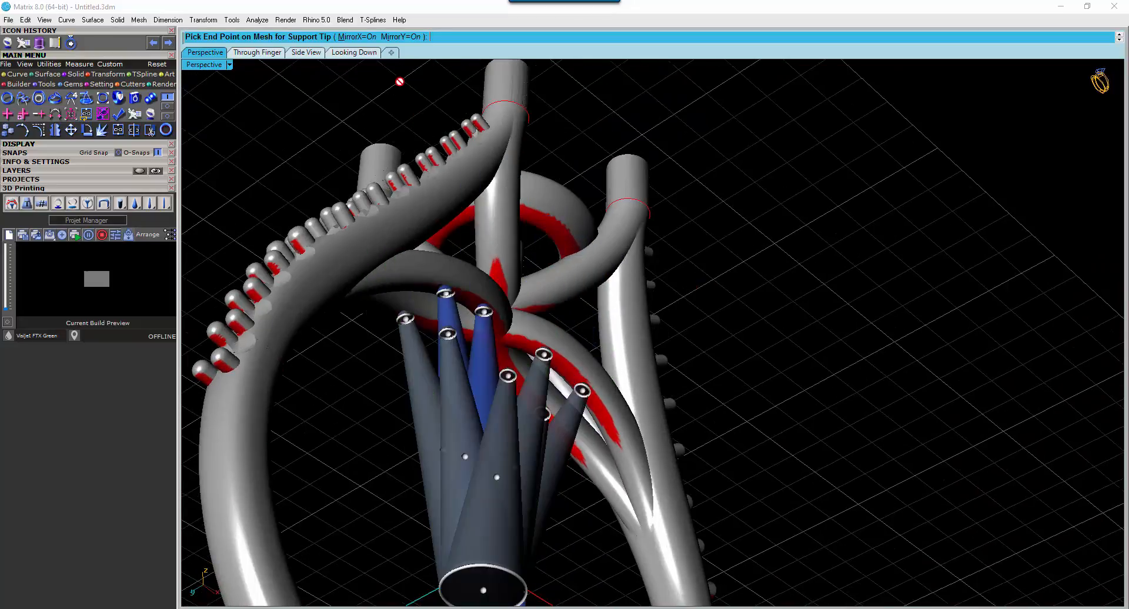
Add a pair of support tips beneath the round gallery under the setting with MirrorX off and MirrorY on, and finish placing tips
{"action": "left_click", "coordinate": [401, 36]}
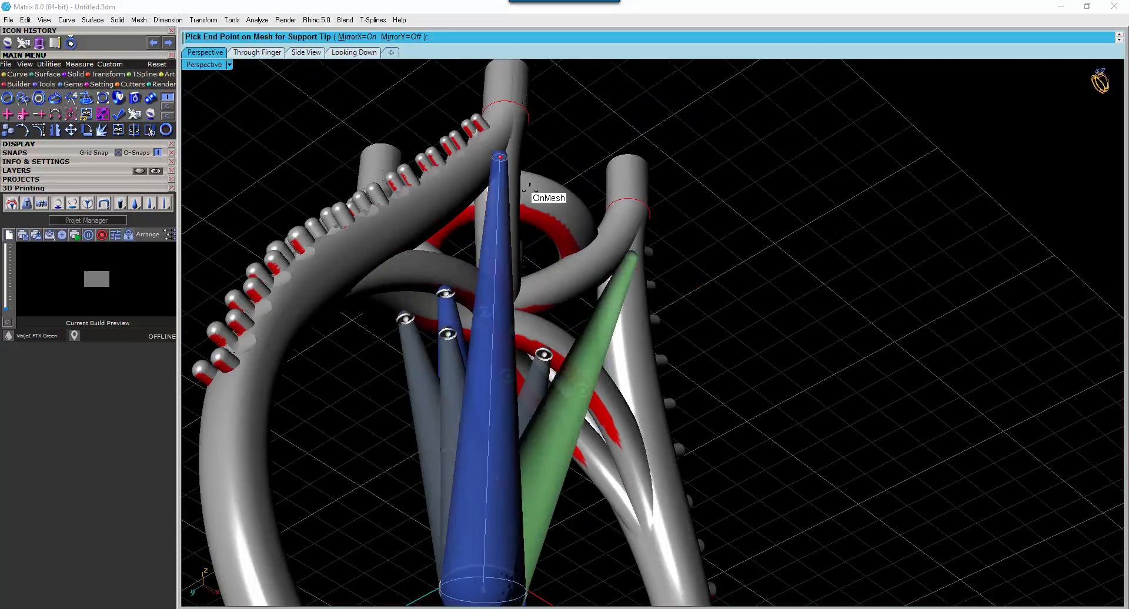
{"action": "left_click", "coordinate": [357, 37]}
{"action": "left_click", "coordinate": [401, 36]}
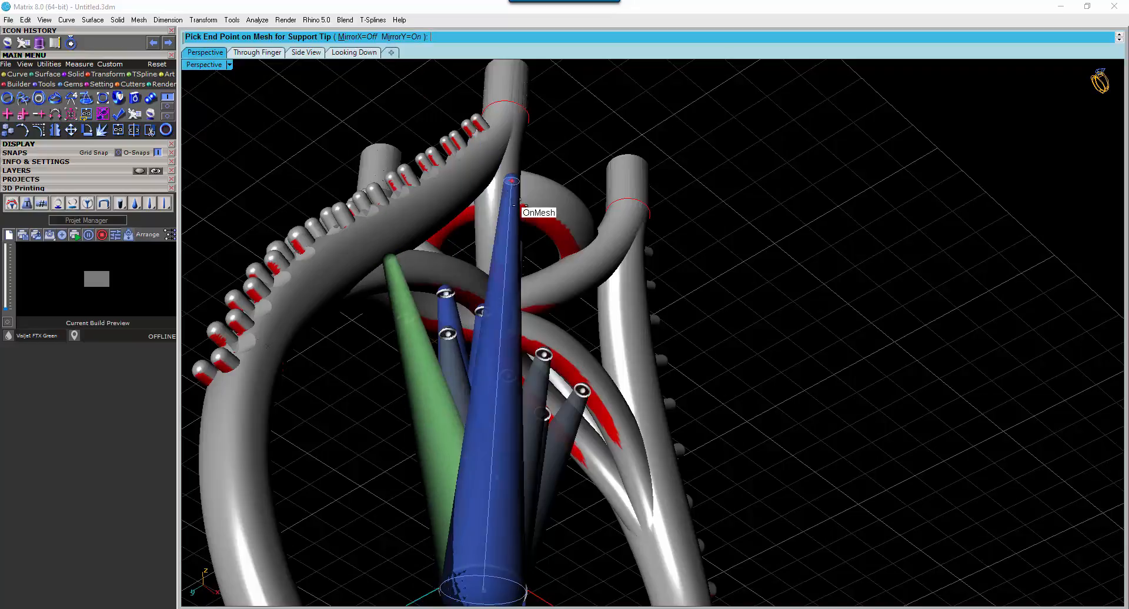
{"action": "left_click", "coordinate": [548, 222]}
{"action": "right_click_drag", "start_coordinate": [894, 242], "coordinate": [799, 371]}
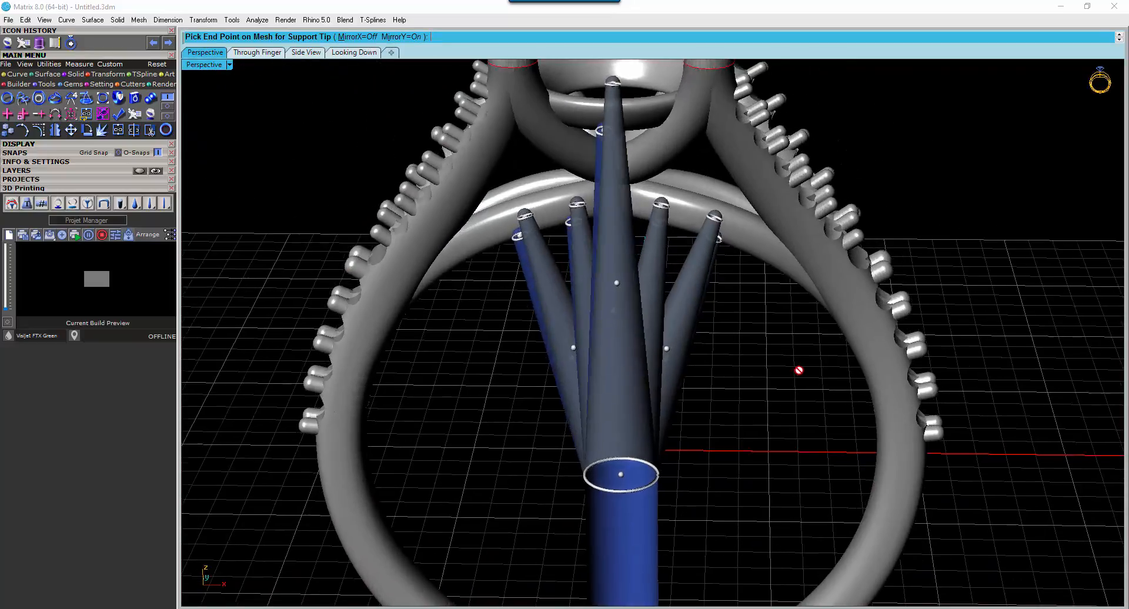
{"action": "right_click", "coordinate": [787, 378]}
Reduce the support trunk's diameter where the branches meet to about 0.76 mm
{"action": "right_click_drag", "start_coordinate": [725, 345], "coordinate": [651, 222], "text": "shift"}
{"action": "scroll", "coordinate": [612, 371], "scroll_direction": "up", "scroll_amount": 3}
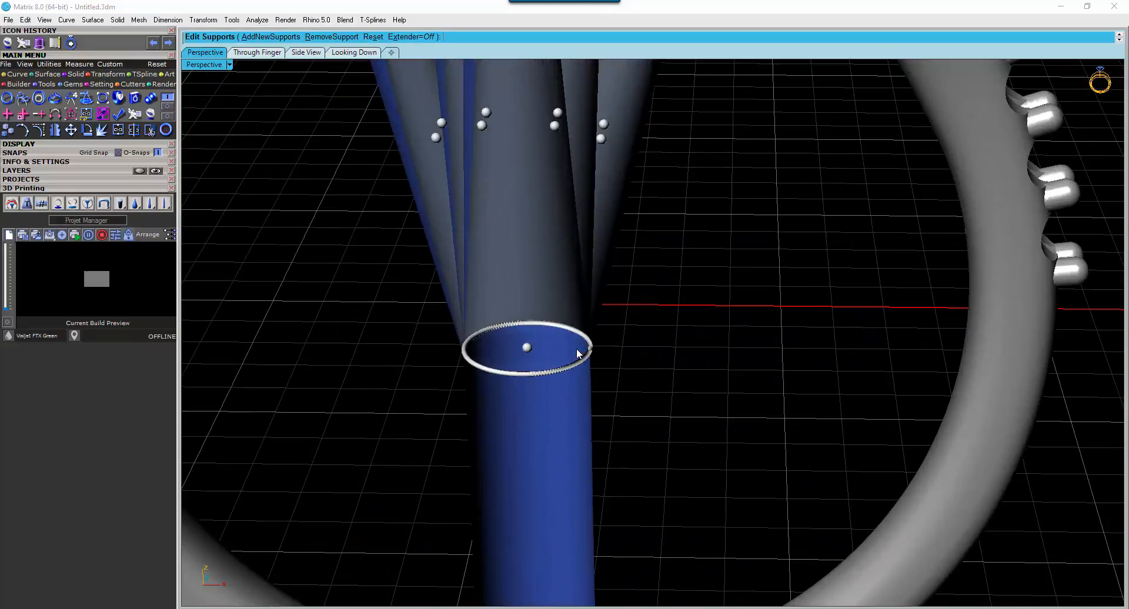
{"action": "left_click", "coordinate": [586, 352]}
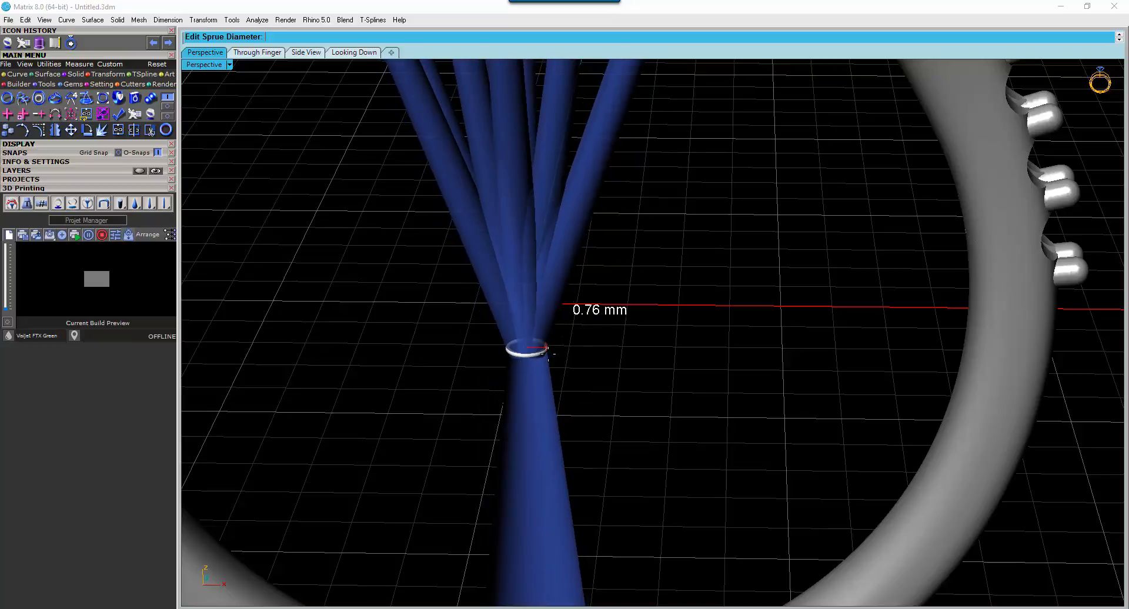
{"action": "left_click", "coordinate": [548, 352]}
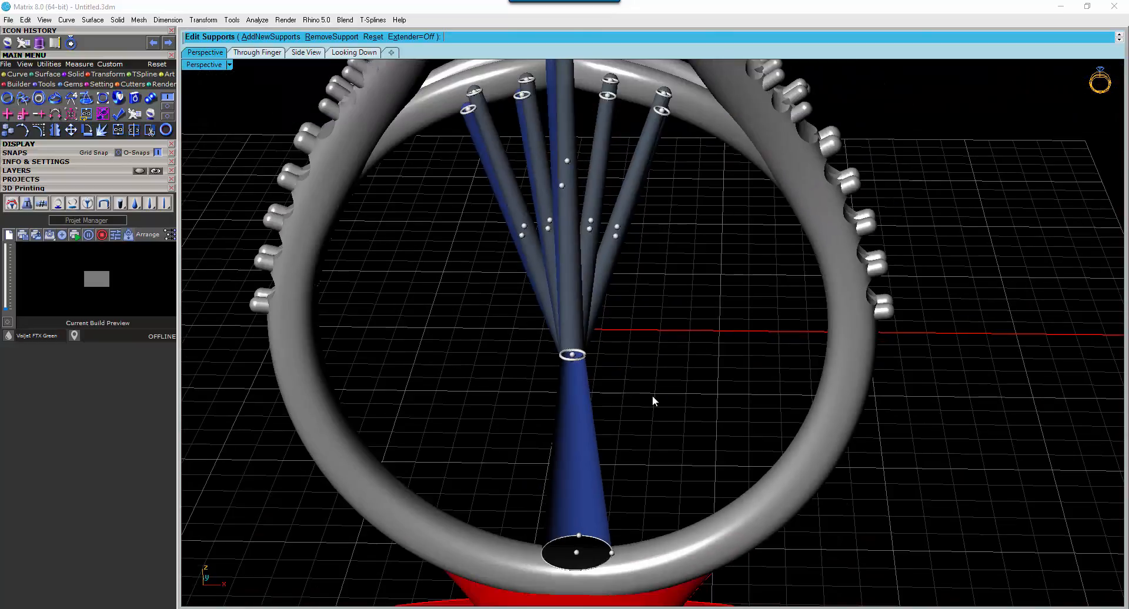
Narrow the support's base on the shank to about 0.82 mm in Y and a matching X width, and finish the support
{"action": "right_click_drag", "start_coordinate": [674, 413], "coordinate": [638, 269], "text": "shift"}
{"action": "right_click_drag", "start_coordinate": [625, 343], "coordinate": [594, 394]}
{"action": "scroll", "coordinate": [706, 183], "scroll_direction": "up", "scroll_amount": 6}
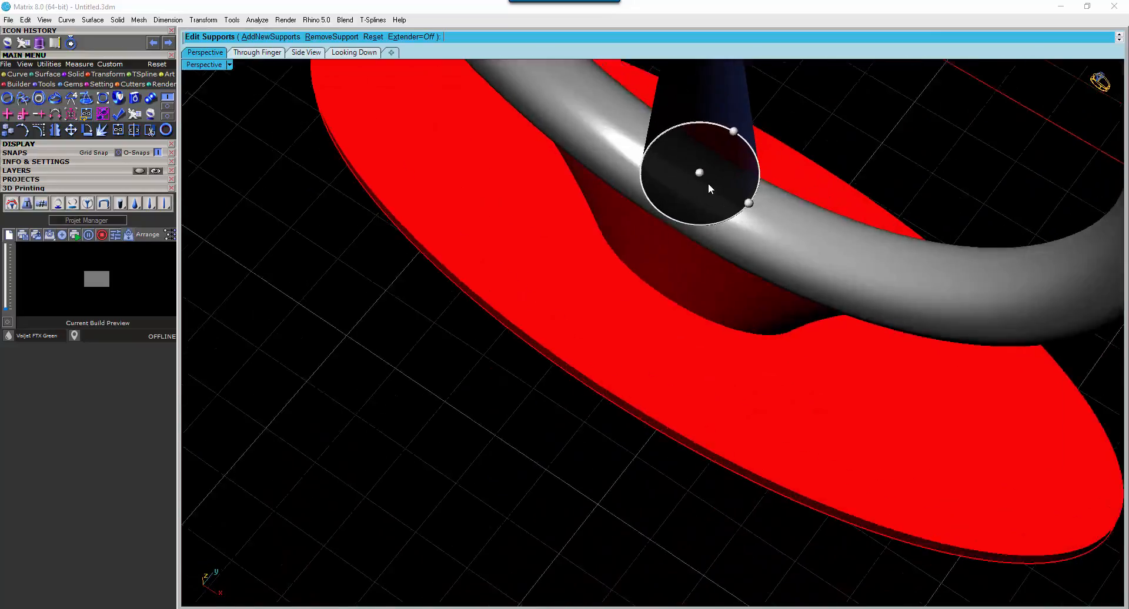
{"action": "left_click", "coordinate": [739, 125]}
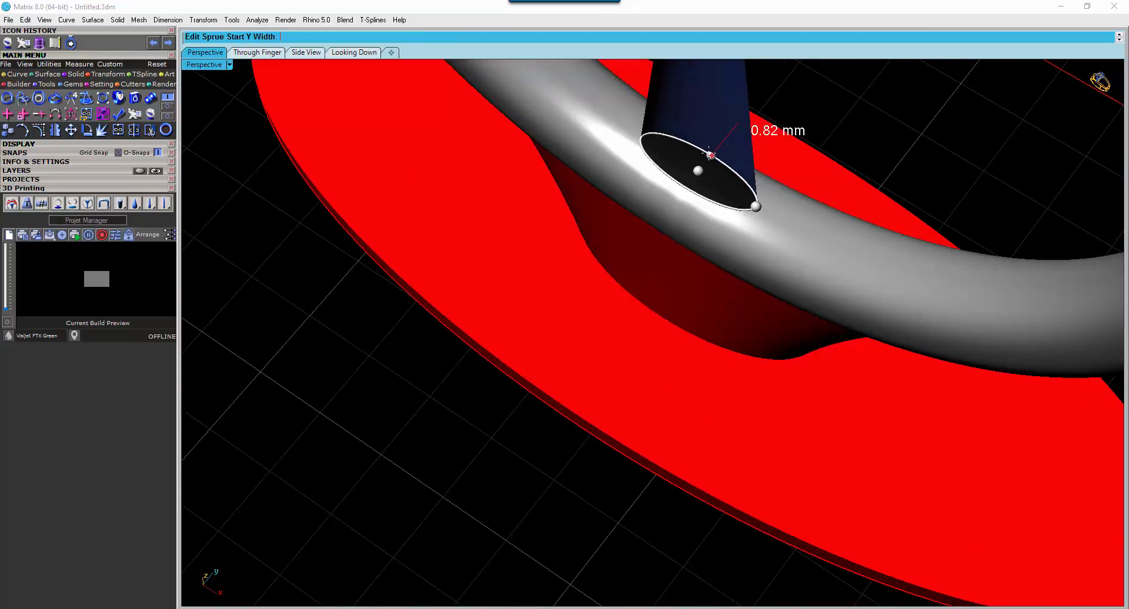
{"action": "left_click", "coordinate": [711, 156]}
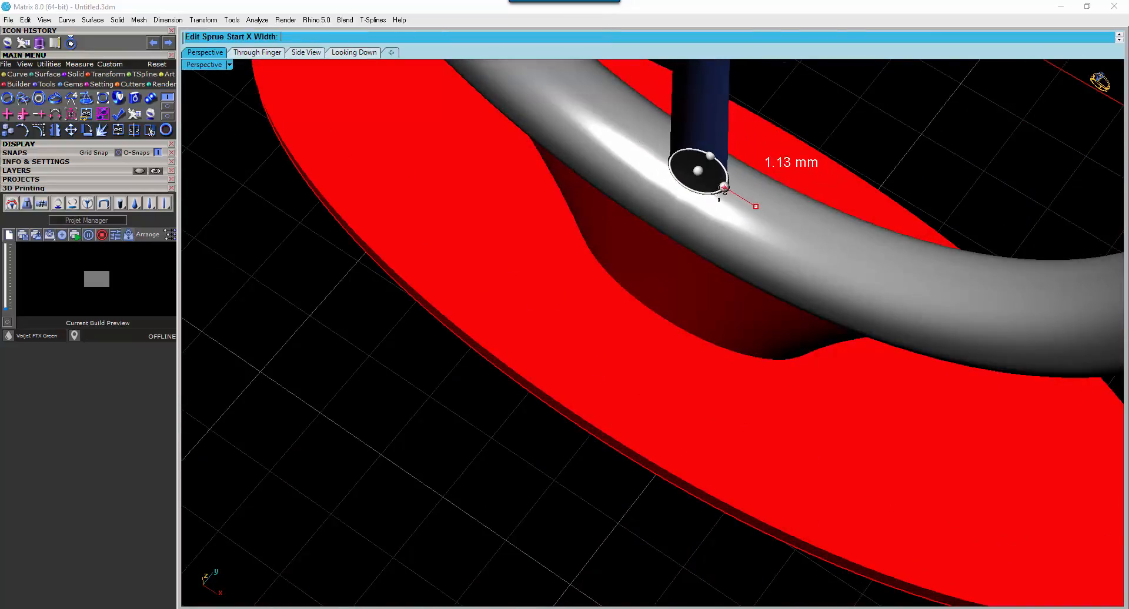
{"action": "left_click", "coordinate": [717, 183]}
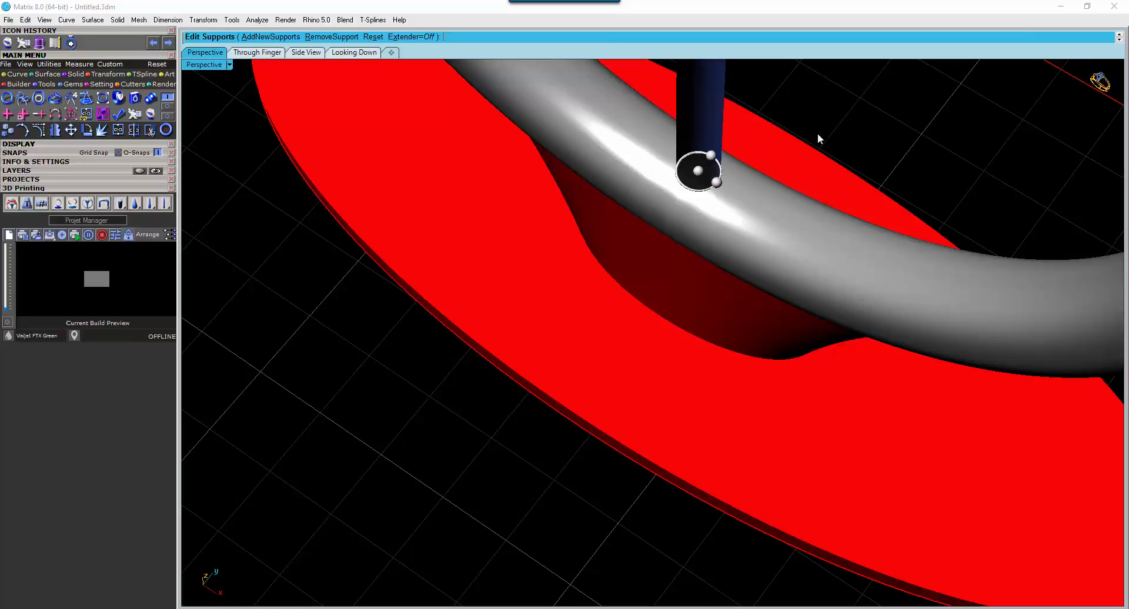
{"action": "key", "text": "Return"}
{"action": "right_click_drag", "start_coordinate": [822, 122], "coordinate": [558, 377]}
{"action": "scroll", "coordinate": [613, 341], "scroll_direction": "down", "scroll_amount": 4}
{"action": "right_click_drag", "start_coordinate": [616, 338], "coordinate": [642, 373]}
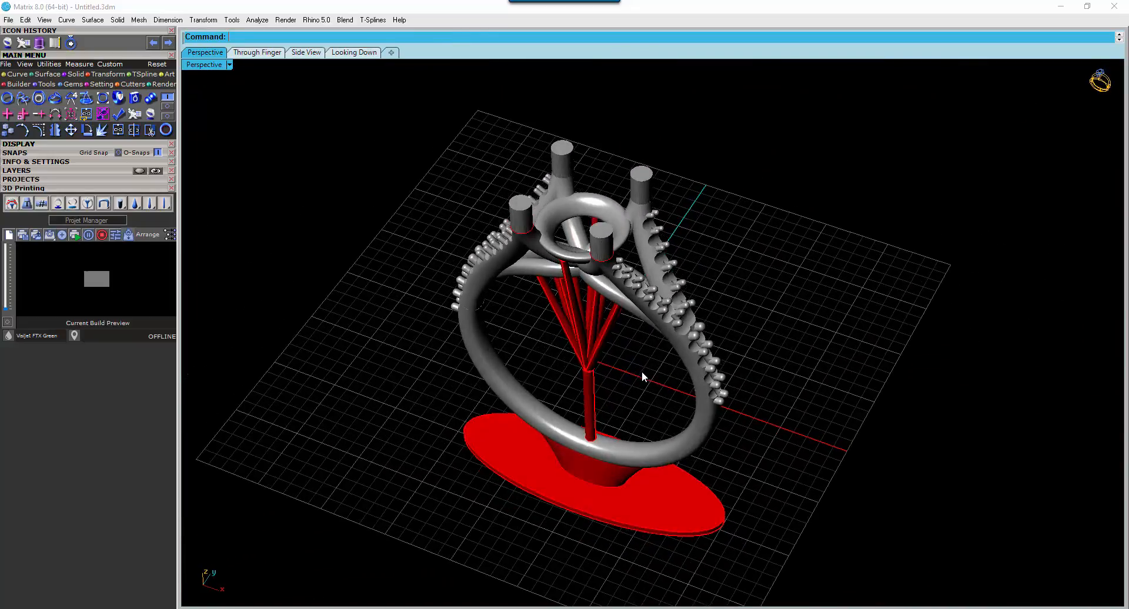
Convert the ring, supports and sprue together into one print mesh with a mesh tolerance of 0.002, and check the resulting mesh
{"action": "left_click_drag", "start_coordinate": [845, 86], "coordinate": [451, 518]}
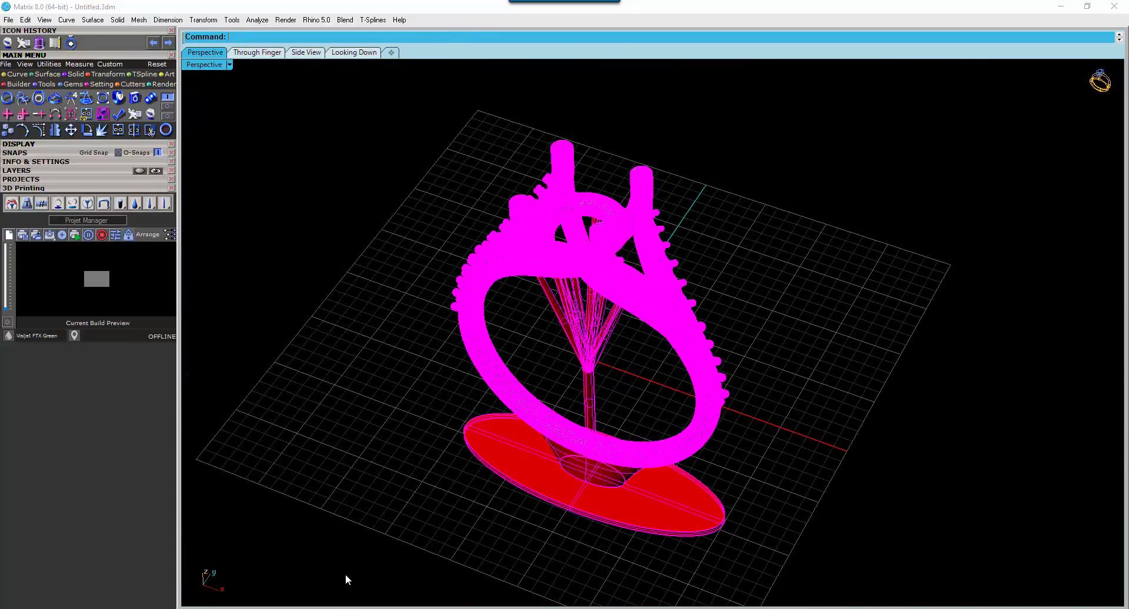
{"action": "left_click", "coordinate": [150, 130]}
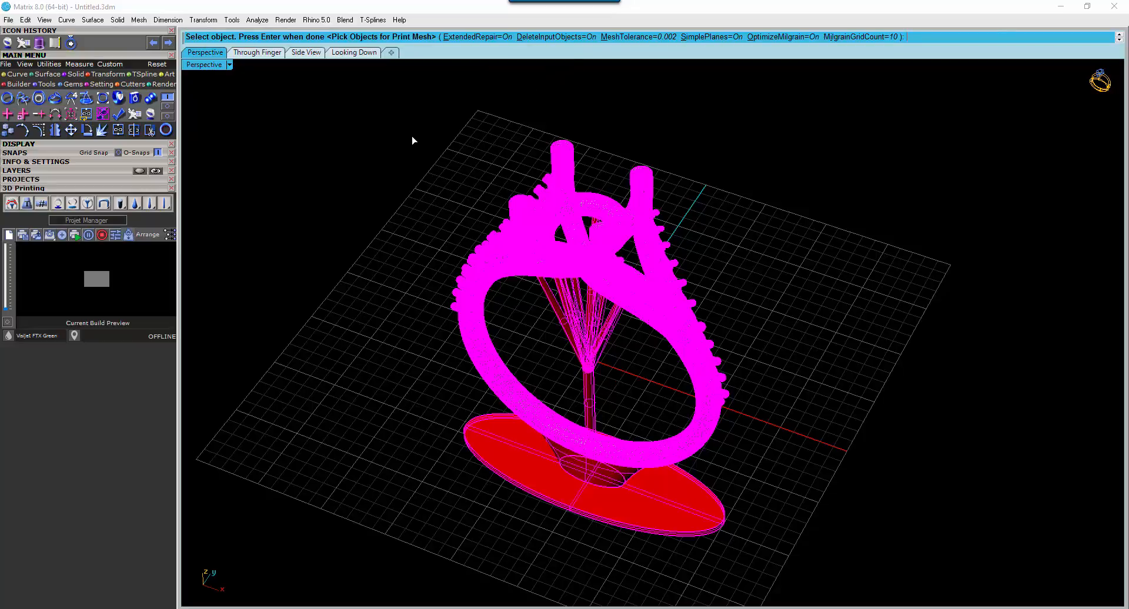
{"action": "key", "text": "Return"}
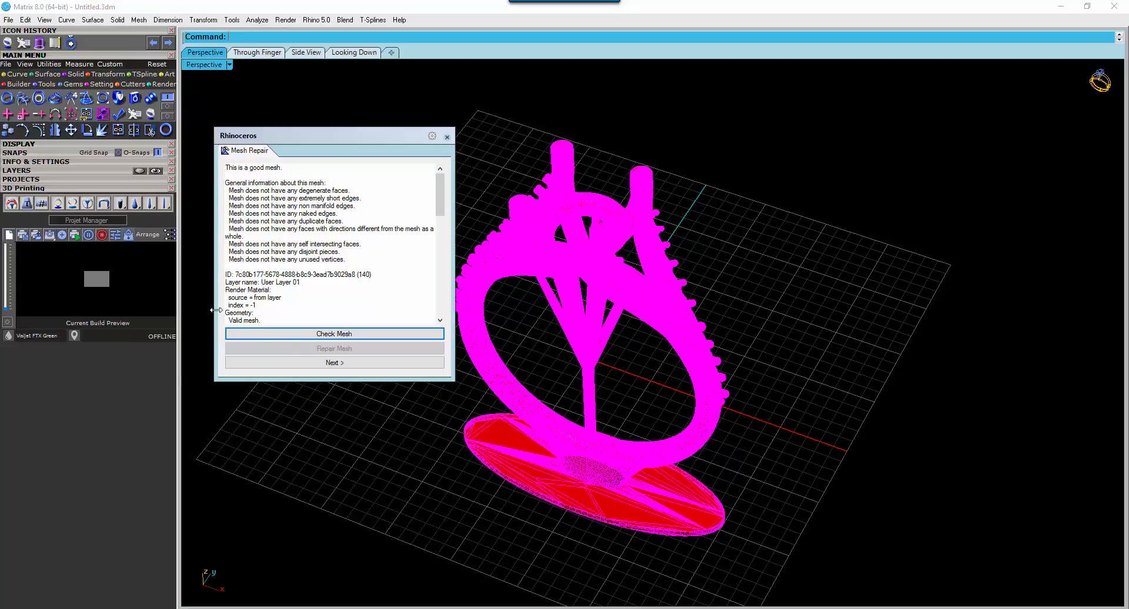
{"action": "left_click", "coordinate": [323, 334]}
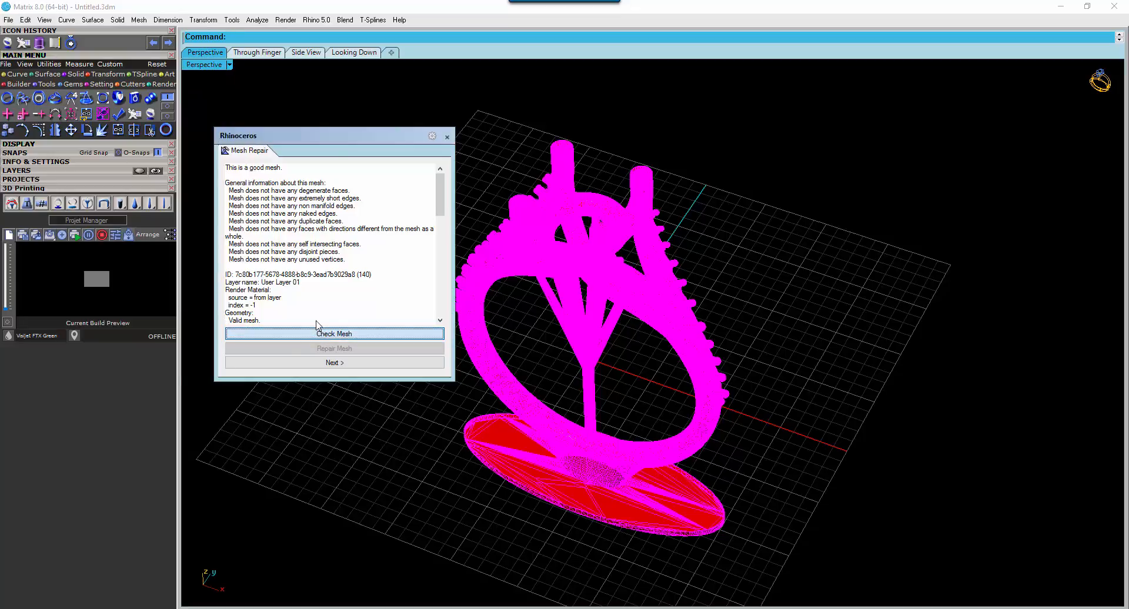
{"action": "left_click", "coordinate": [446, 137]}
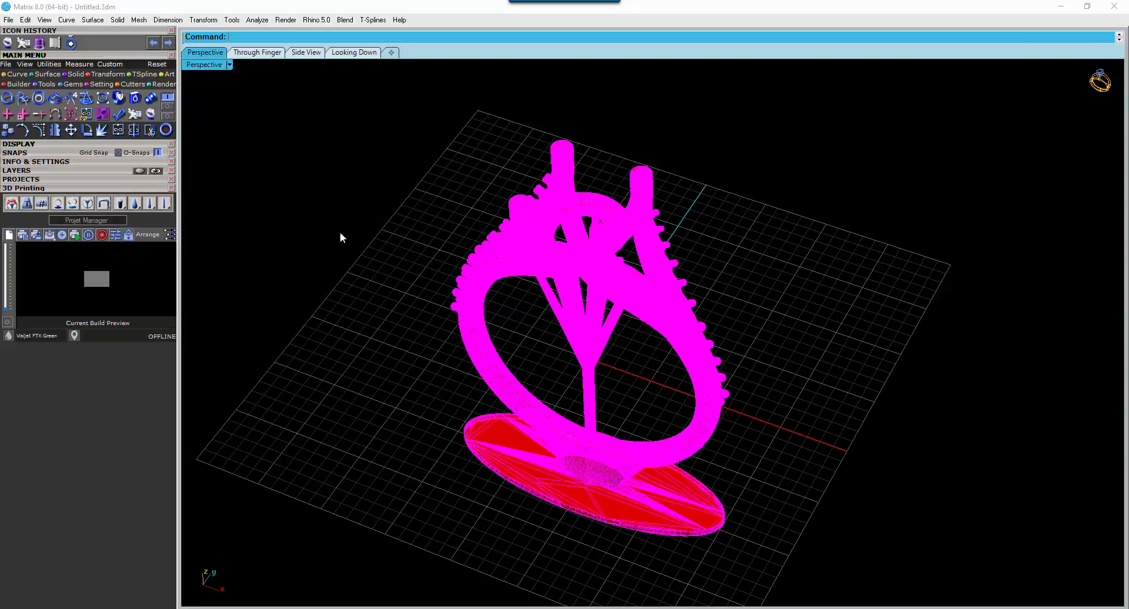
Export the selected print mesh to the Desktop as a binary STL file named jhjhj
{"action": "left_click", "coordinate": [7, 65]}
{"action": "left_click", "coordinate": [38, 98]}
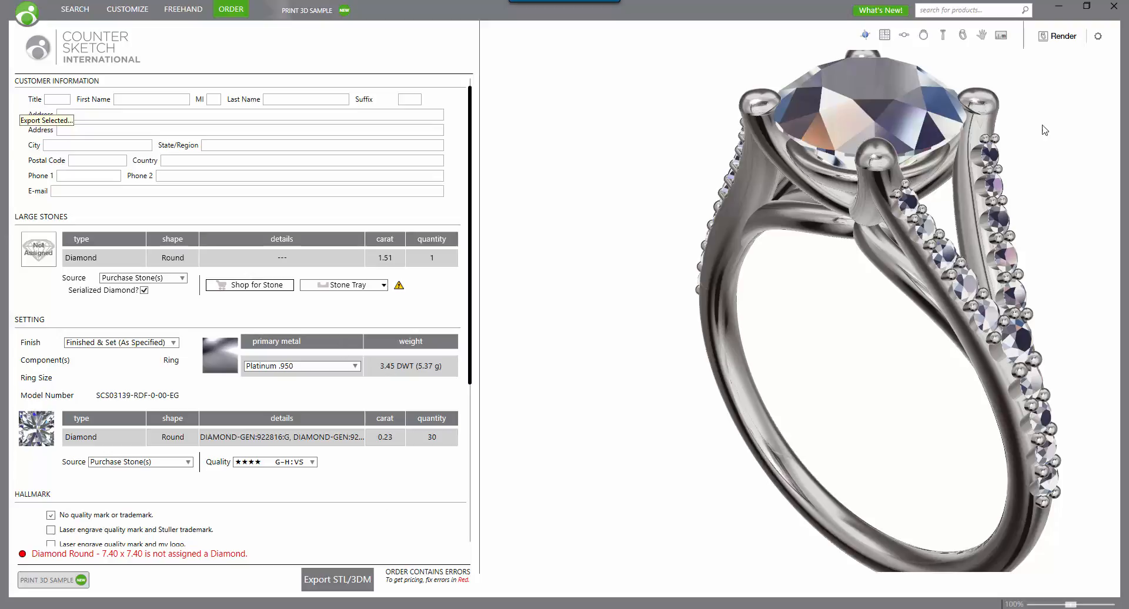
{"action": "left_click", "coordinate": [1059, 8]}
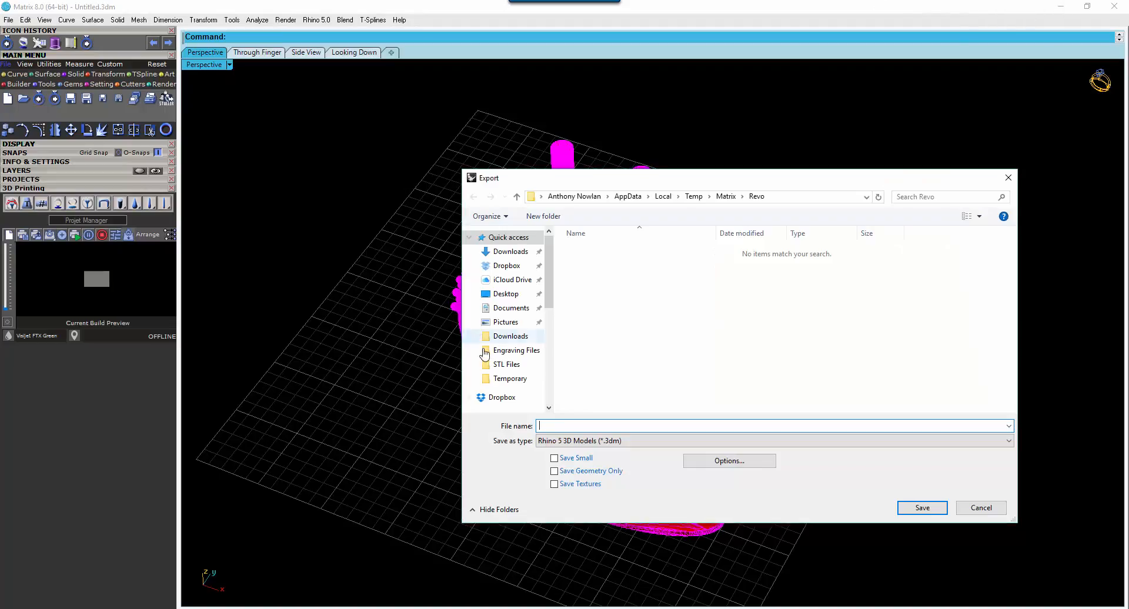
{"action": "left_click", "coordinate": [505, 294]}
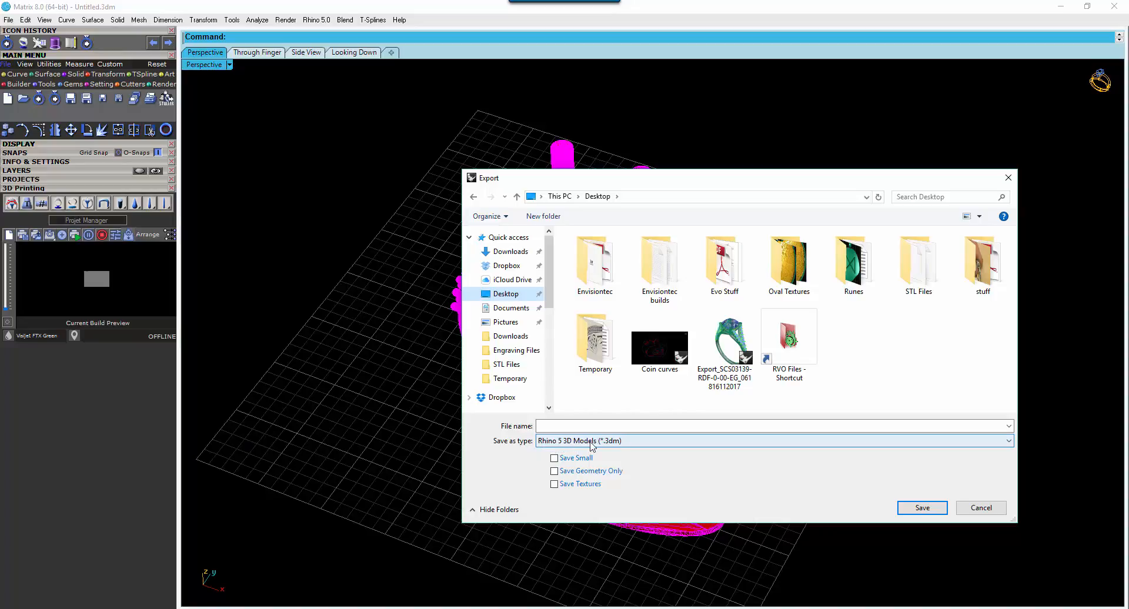
{"action": "left_click", "coordinate": [593, 446]}
{"action": "scroll", "coordinate": [593, 446], "scroll_direction": "down", "scroll_amount": 1}
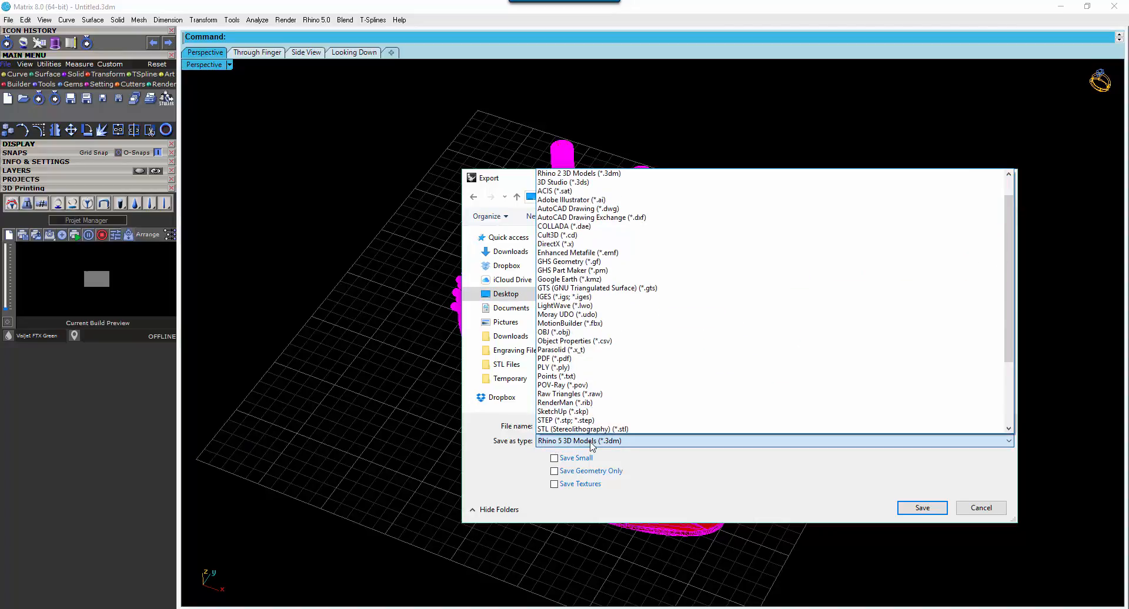
{"action": "left_click", "coordinate": [576, 430]}
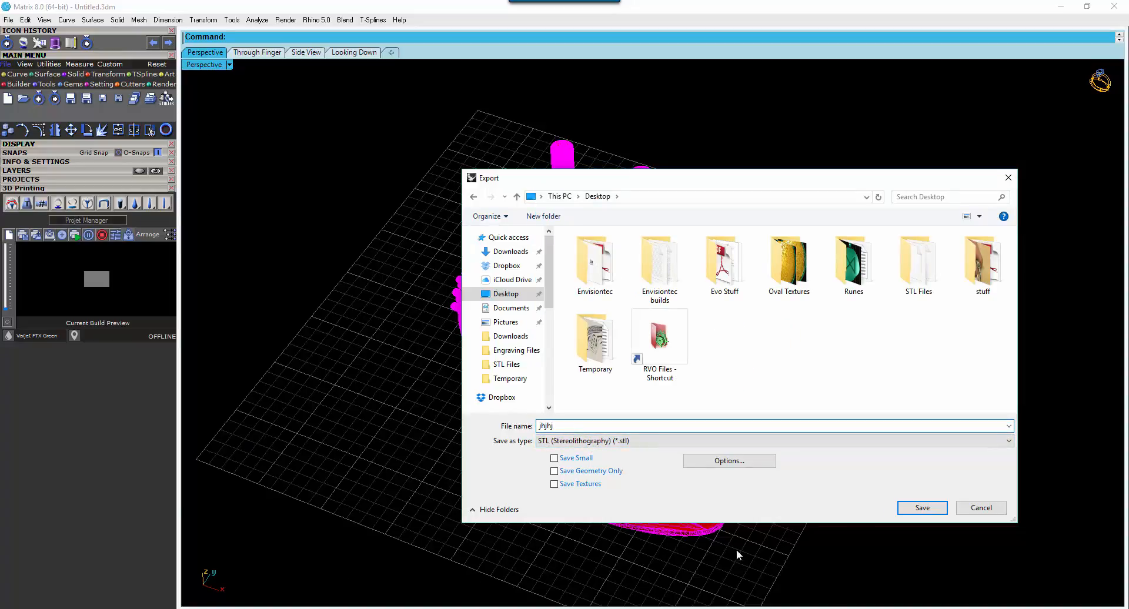
{"action": "left_click", "coordinate": [906, 509]}
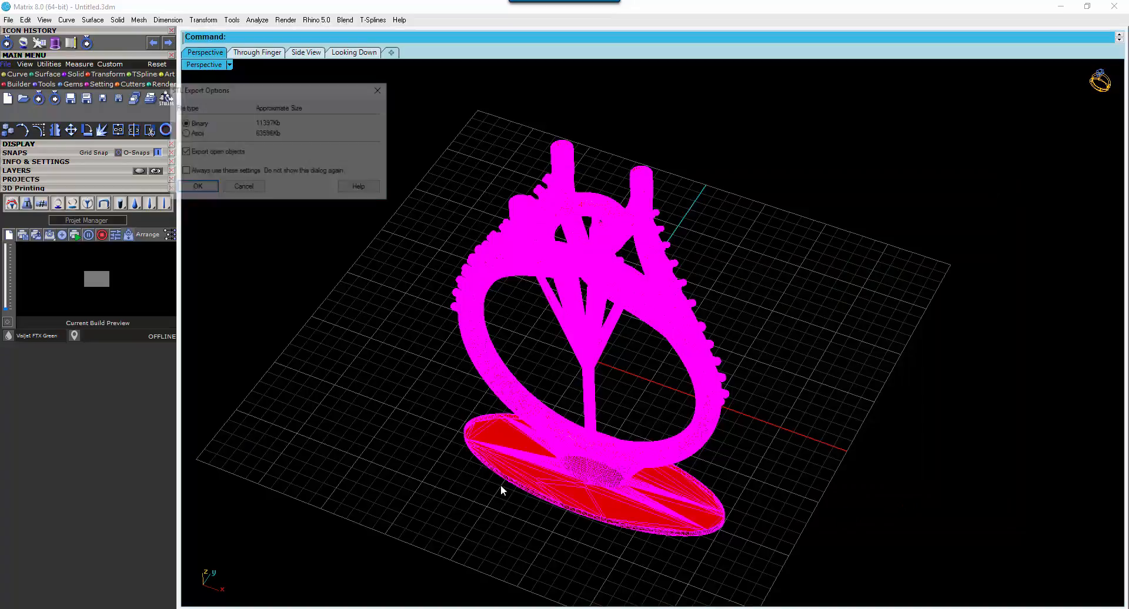
{"action": "left_click", "coordinate": [197, 190]}
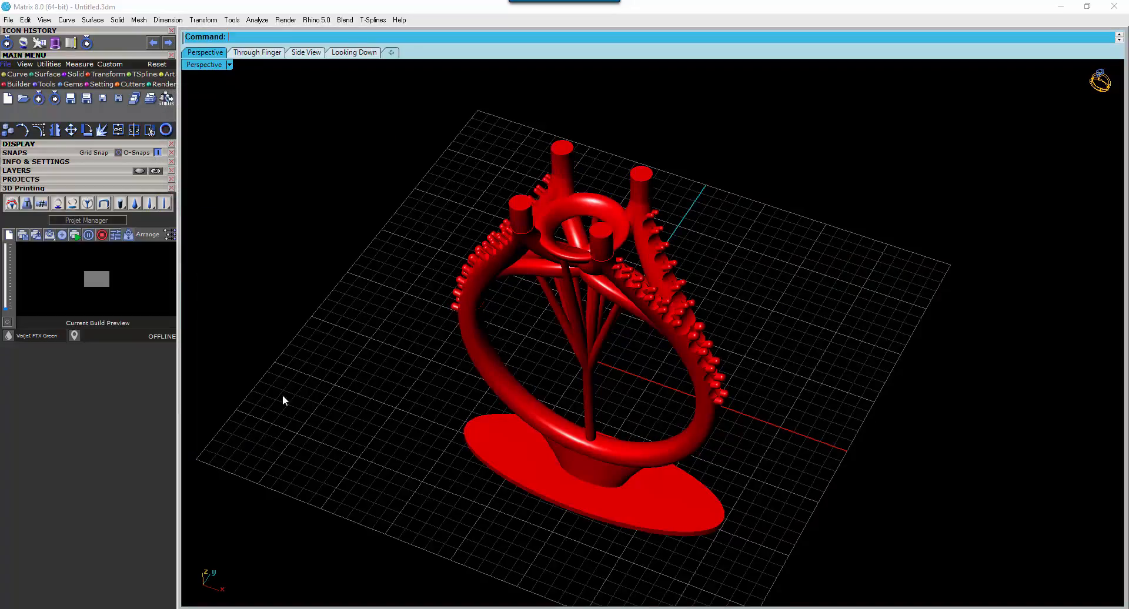